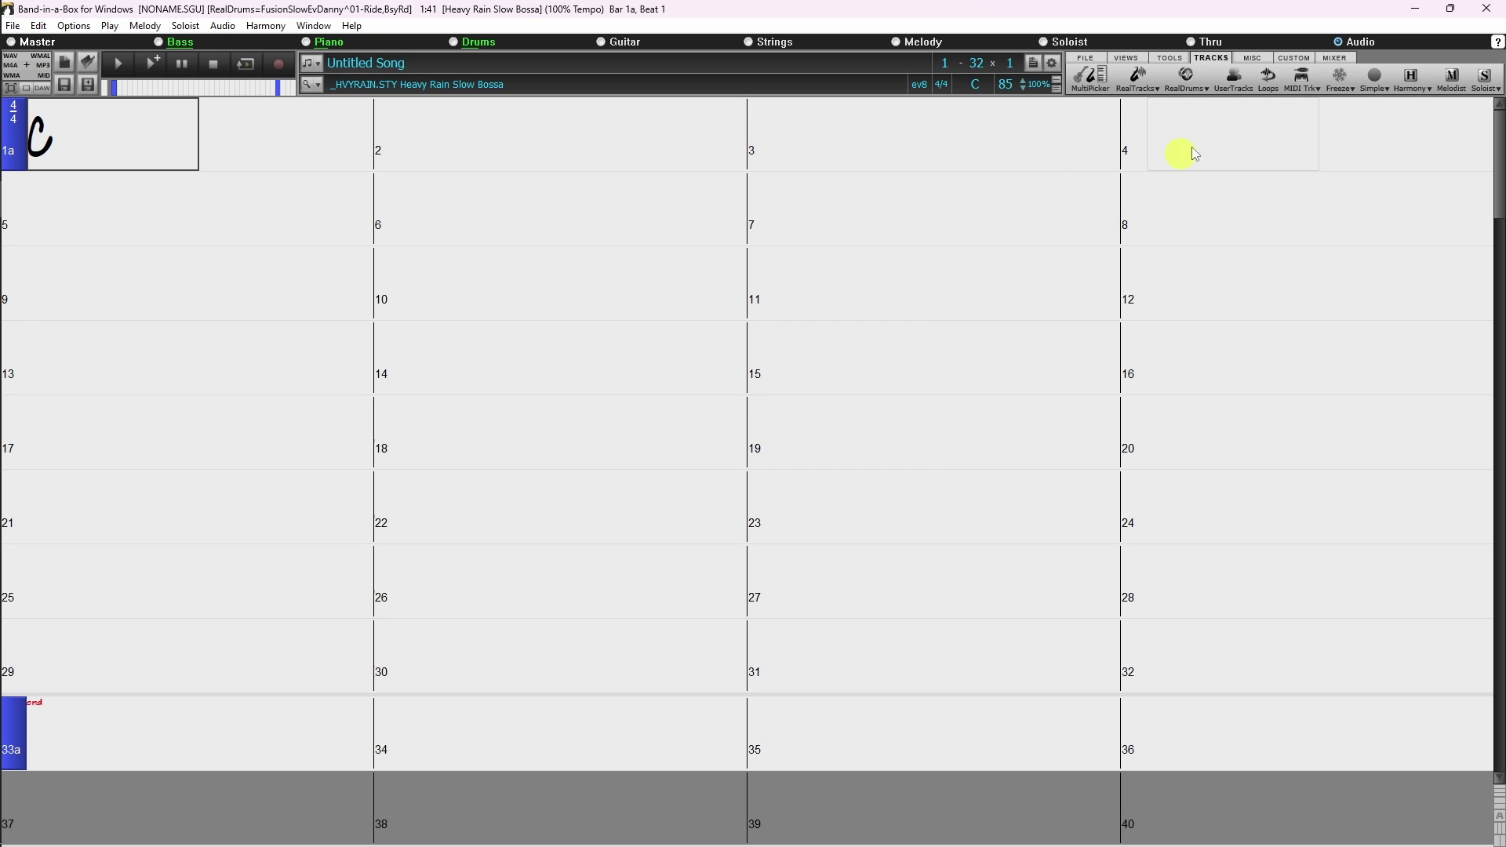
Show the docked Mixer for the Bass, Piano and Drums tracks, briefly checking the Window menu.
{"action": "left_click", "coordinate": [1337, 60]}
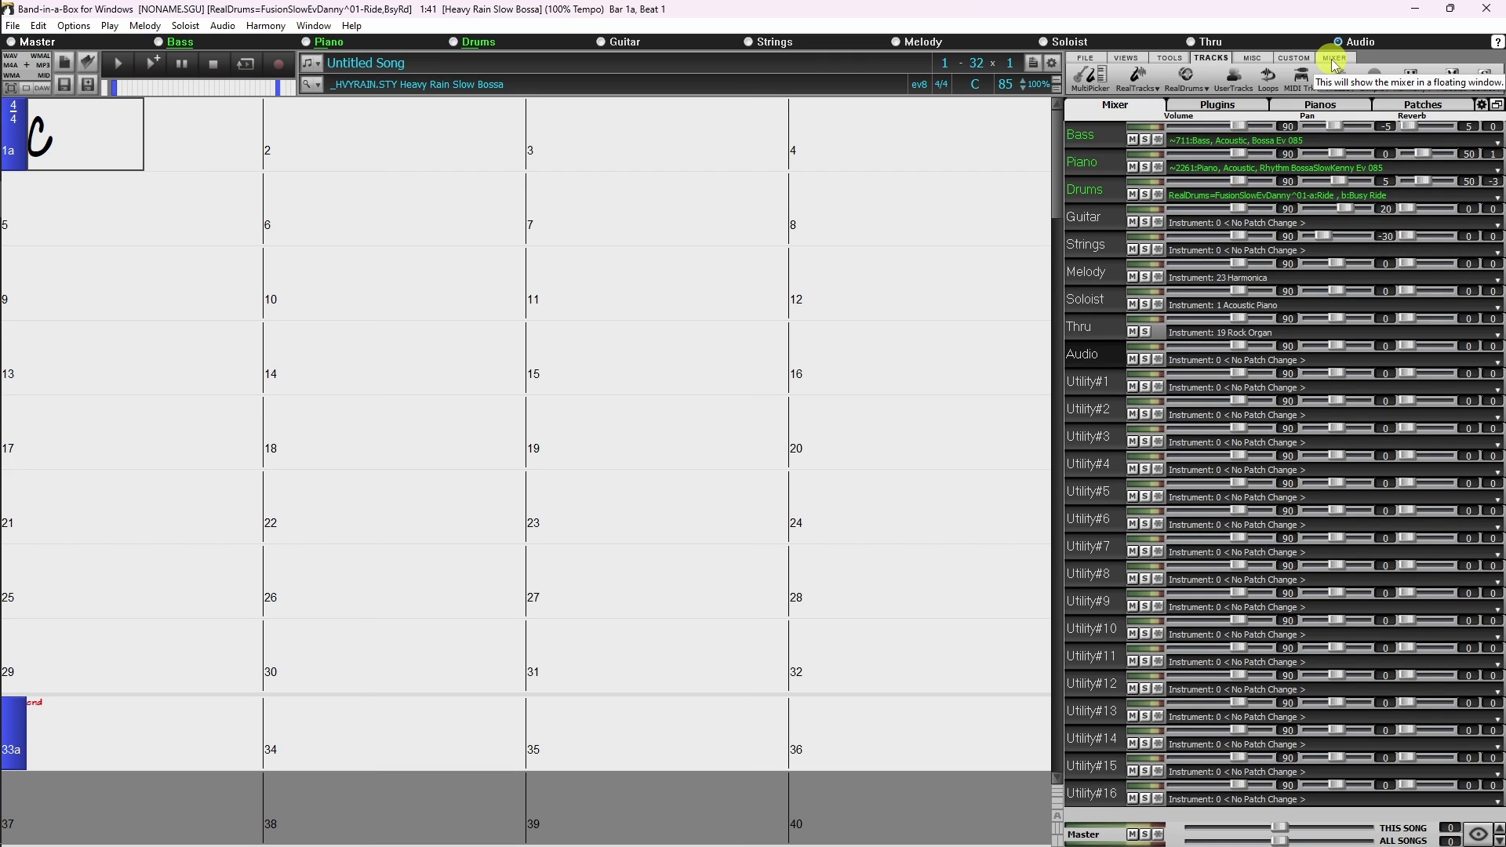
{"action": "left_click", "coordinate": [315, 26]}
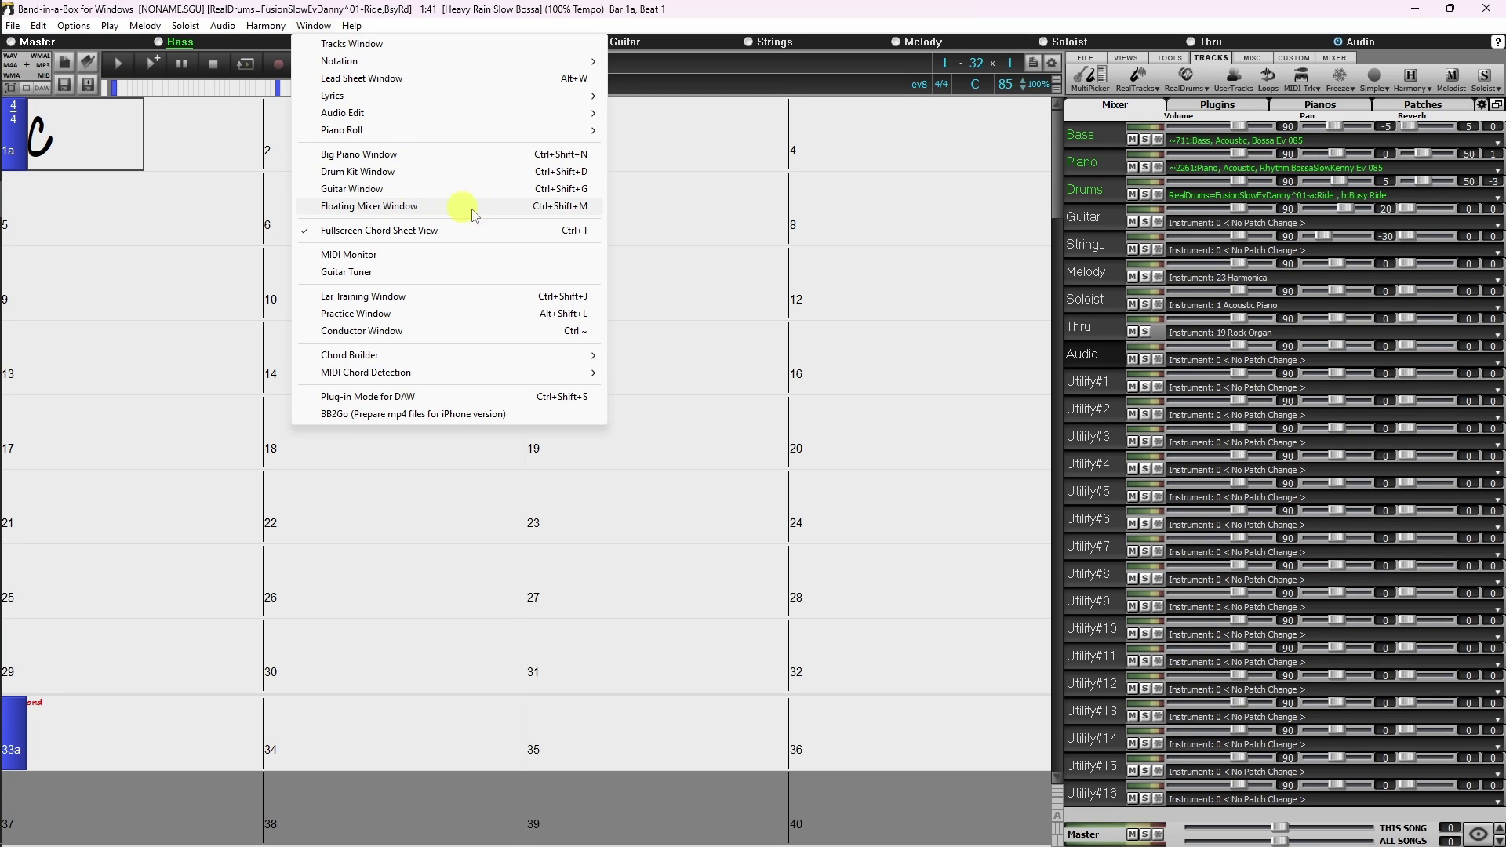
{"action": "left_click", "coordinate": [593, 209]}
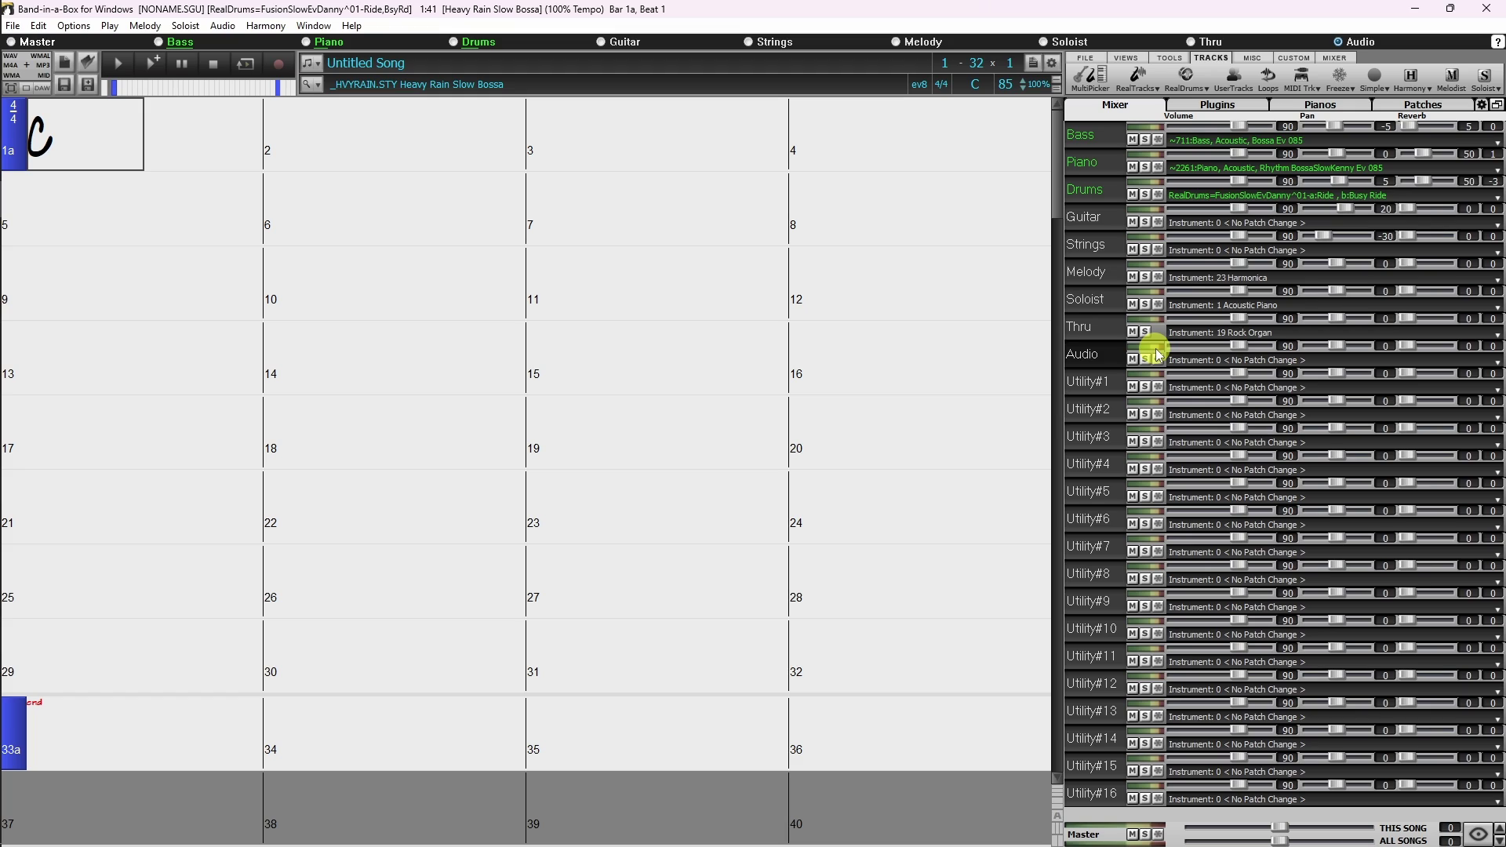
Arm the Audio track for recording from its input options menu.
{"action": "right_click", "coordinate": [1146, 347]}
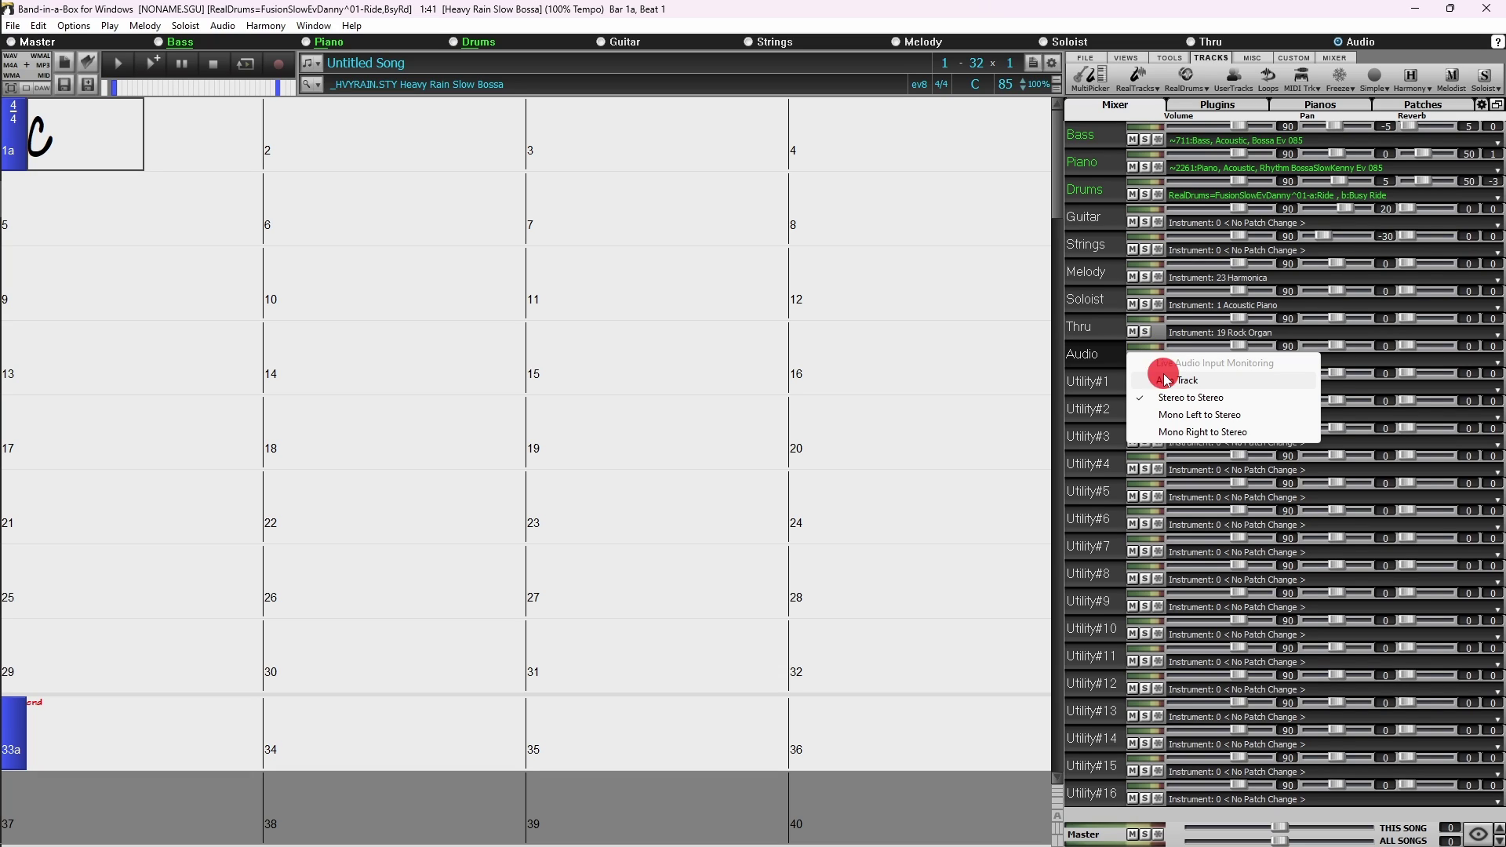
{"action": "left_click", "coordinate": [1168, 380]}
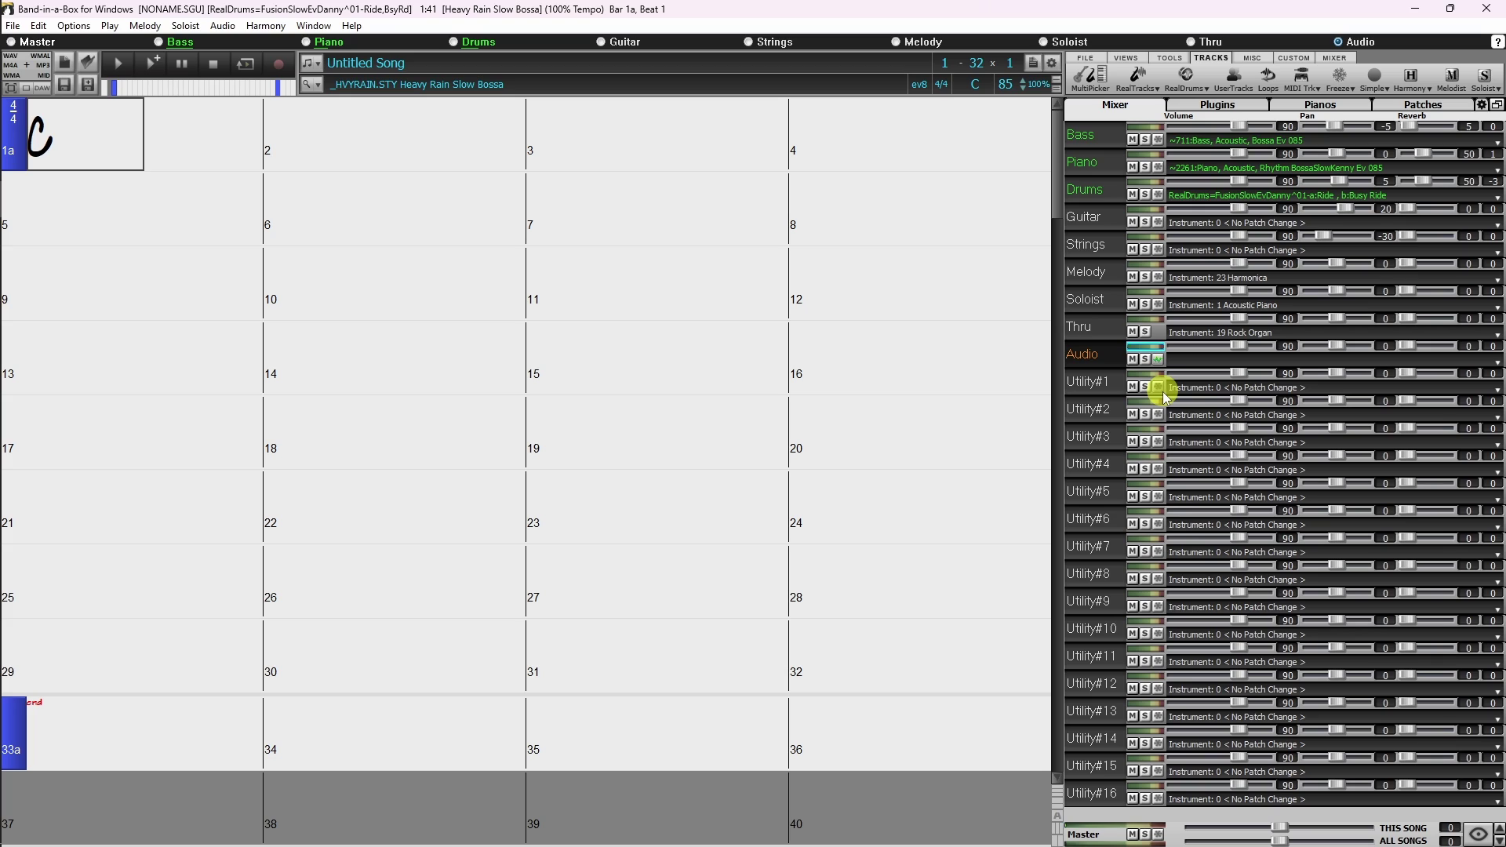
{"action": "left_click", "coordinate": [1146, 353]}
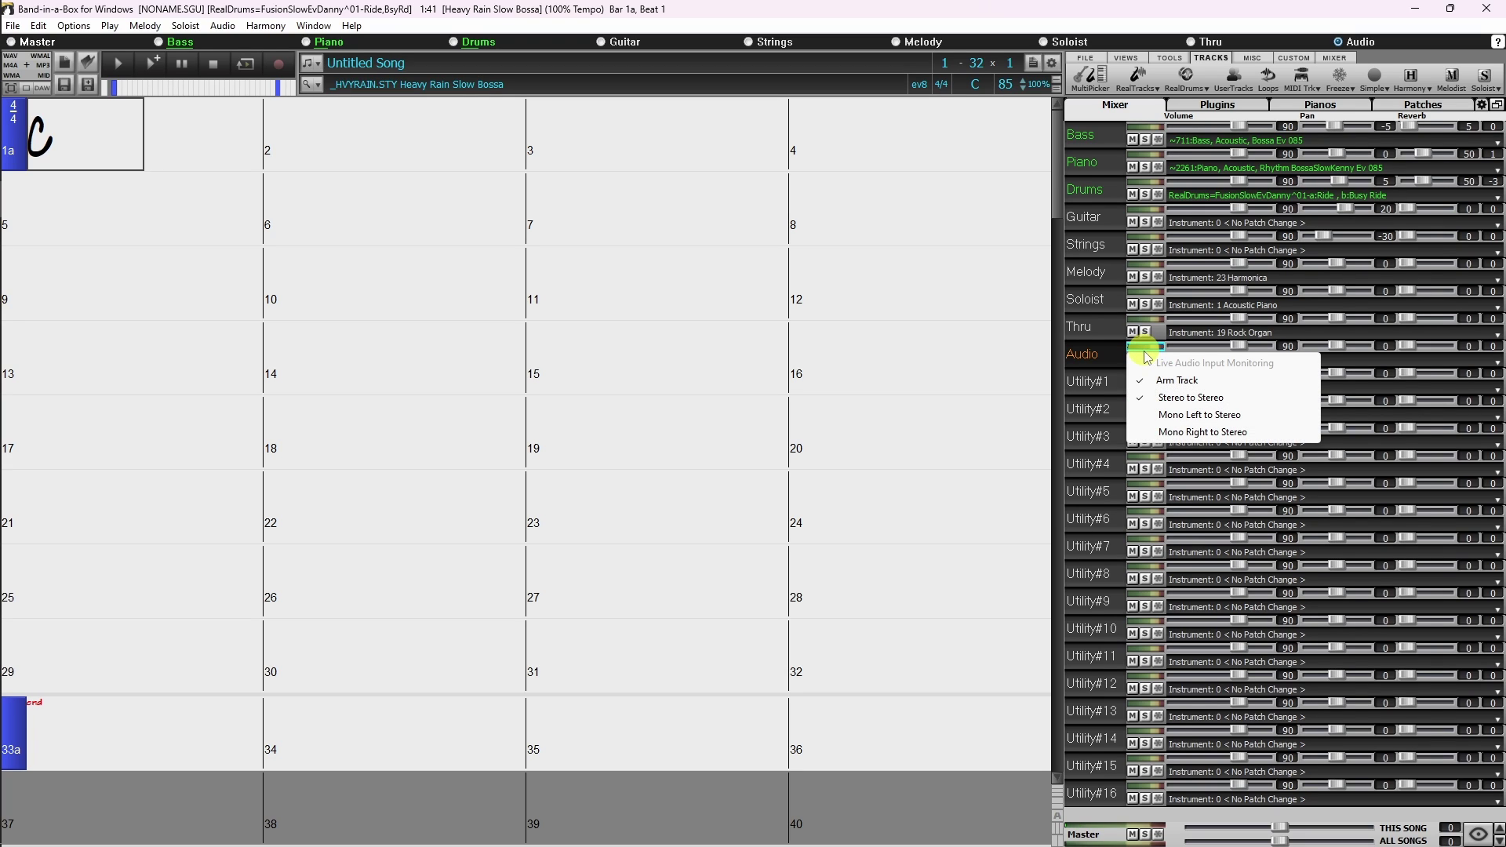
{"action": "left_click", "coordinate": [1181, 381]}
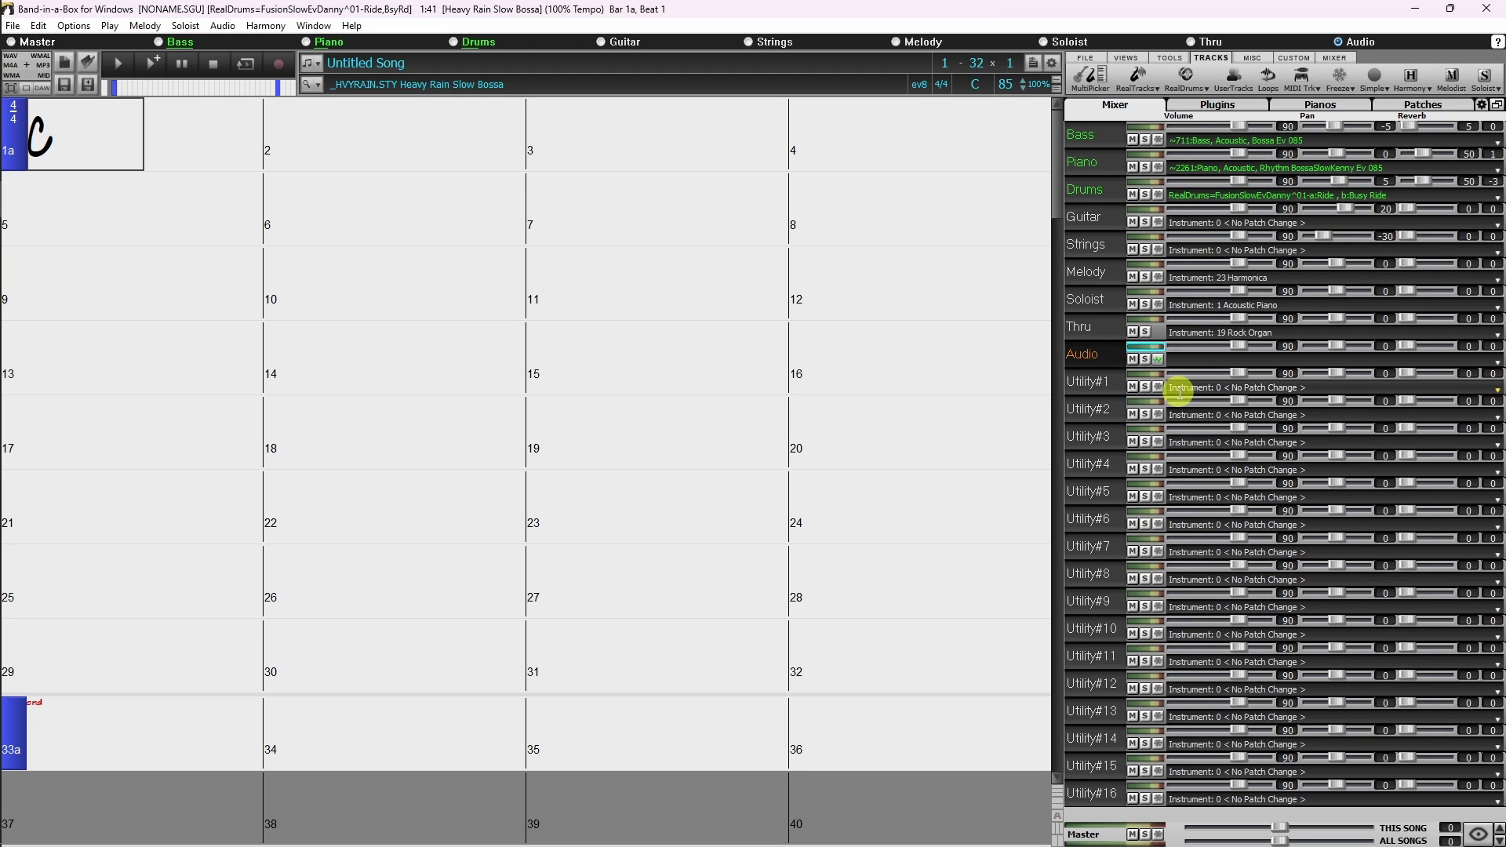
Set the Audio track's input option to Mono Left to Stereo.
{"action": "right_click", "coordinate": [1144, 350]}
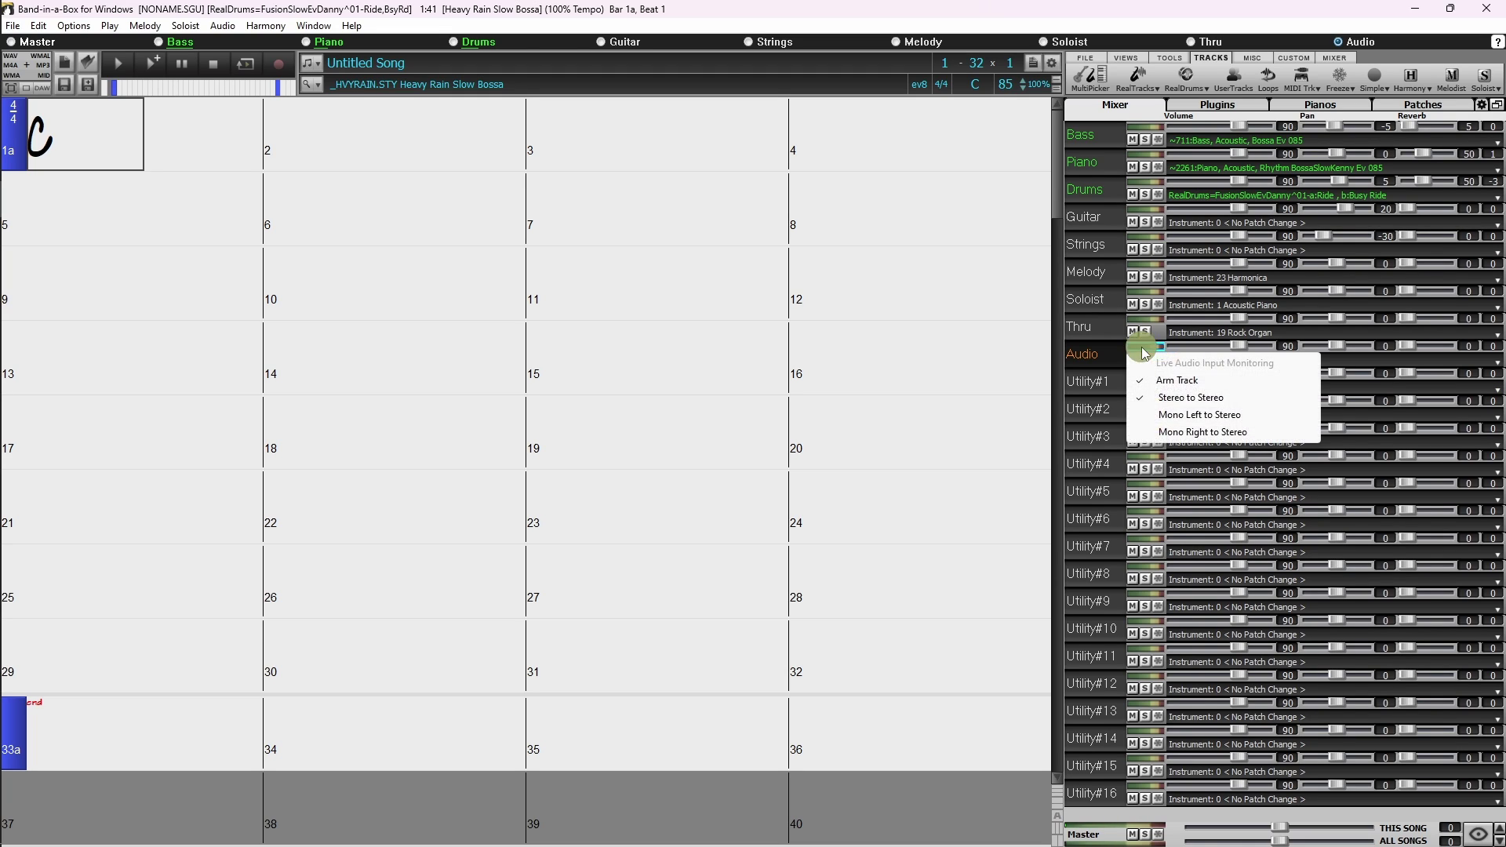
{"action": "left_click", "coordinate": [1211, 418]}
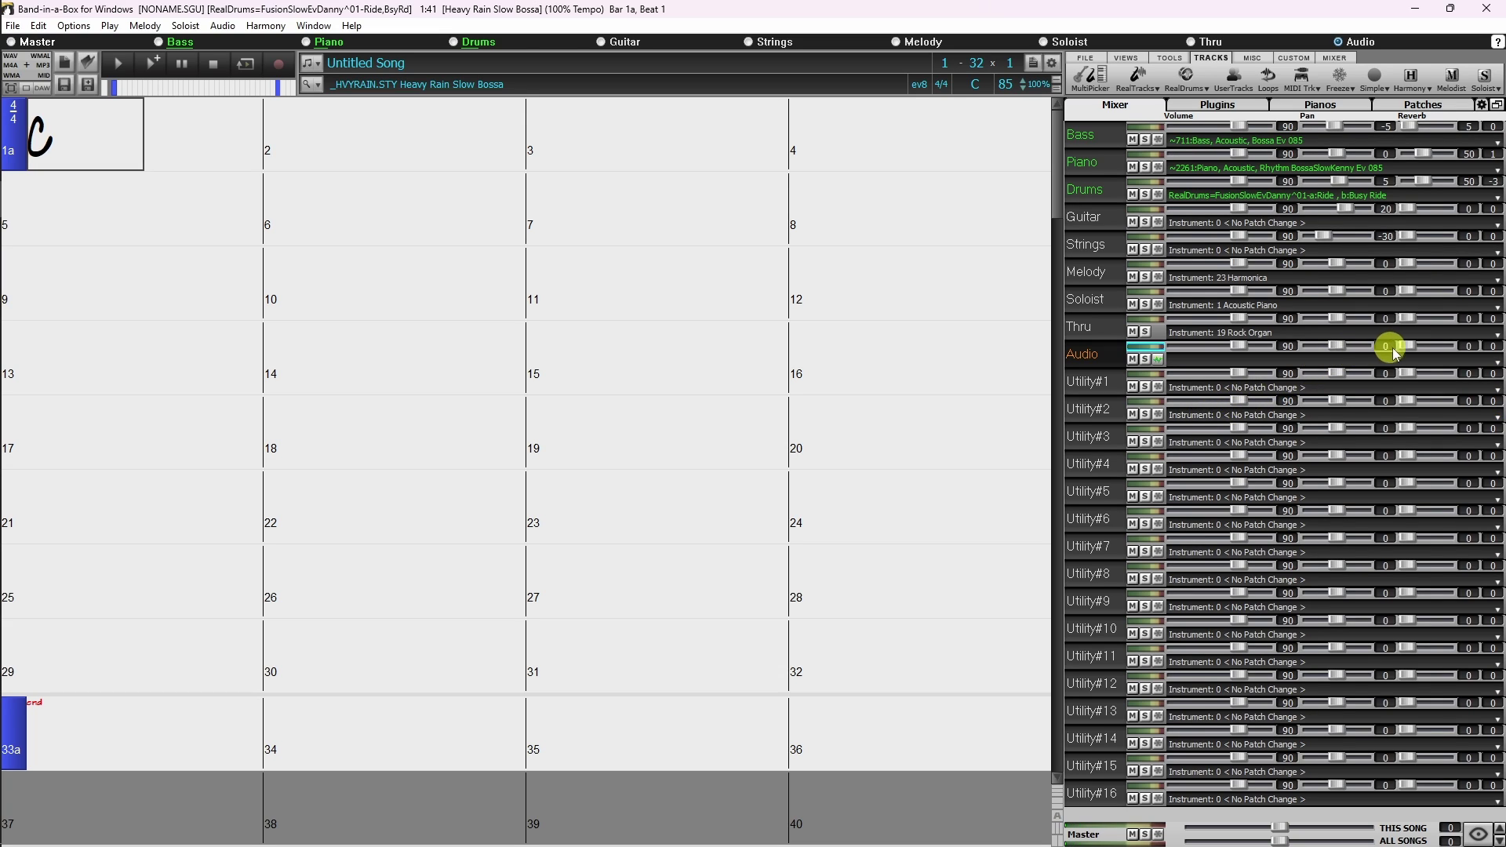
Raise the Audio track's reverb to 84 and reset its last mixer value to 0.
{"action": "left_click_drag", "start_coordinate": [1407, 346], "coordinate": [1436, 355]}
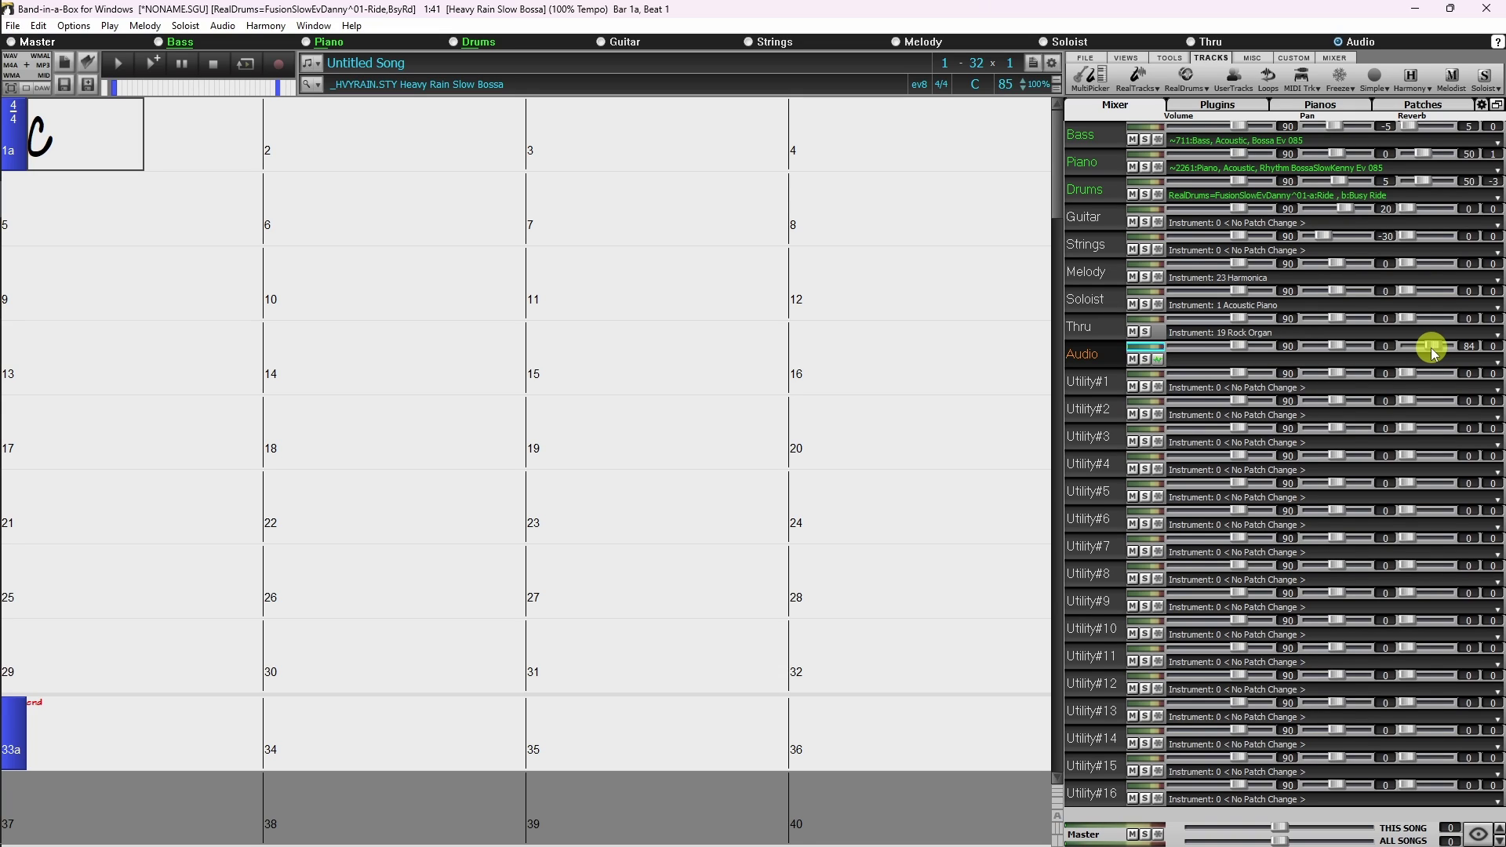
{"action": "mouse_move", "coordinate": [1495, 353]}
{"action": "left_mouse_down"}
{"action": "mouse_move", "coordinate": [1502, 317]}
{"action": "mouse_move", "coordinate": [1500, 388]}
{"action": "mouse_move", "coordinate": [1480, 346]}
{"action": "left_mouse_up"}
{"action": "right_click", "coordinate": [1478, 349]}
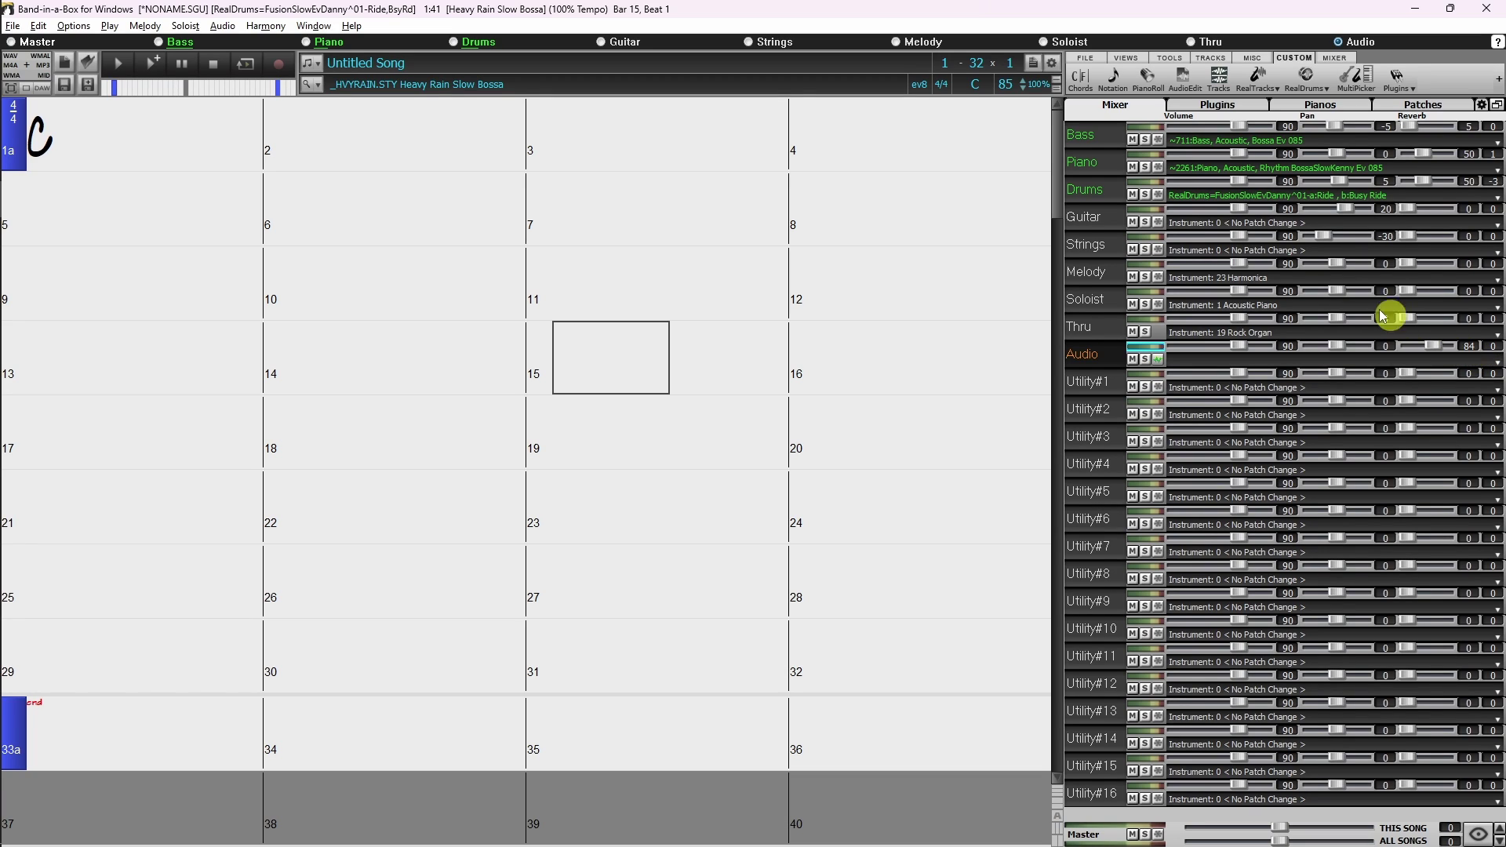
Add PG Distortion with pre gain 36 and then PG Tremolo to the Audio track's plugin slots.
{"action": "left_click", "coordinate": [1218, 106]}
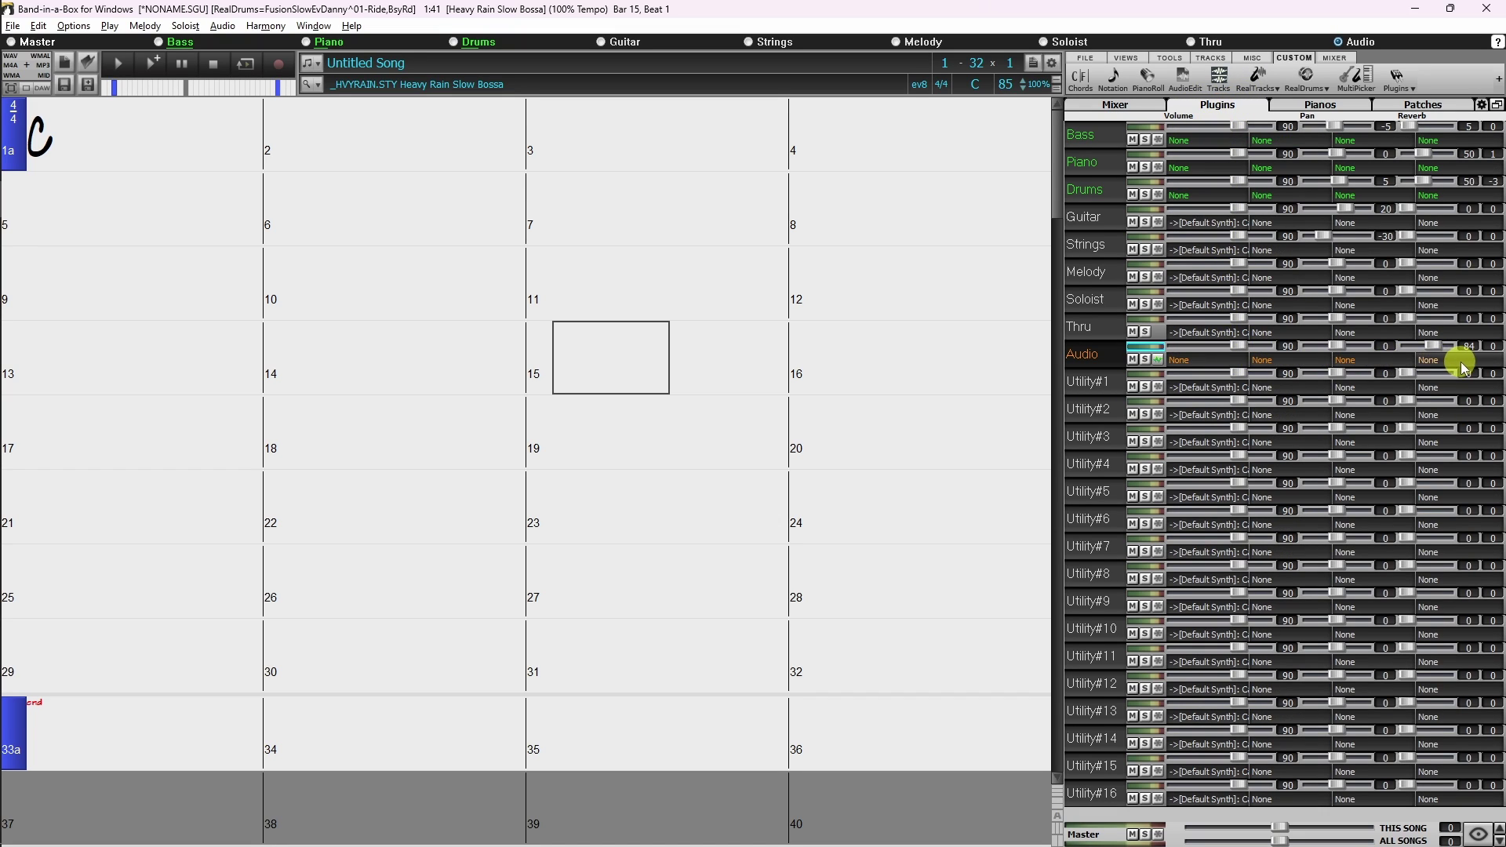
{"action": "left_click", "coordinate": [1201, 362]}
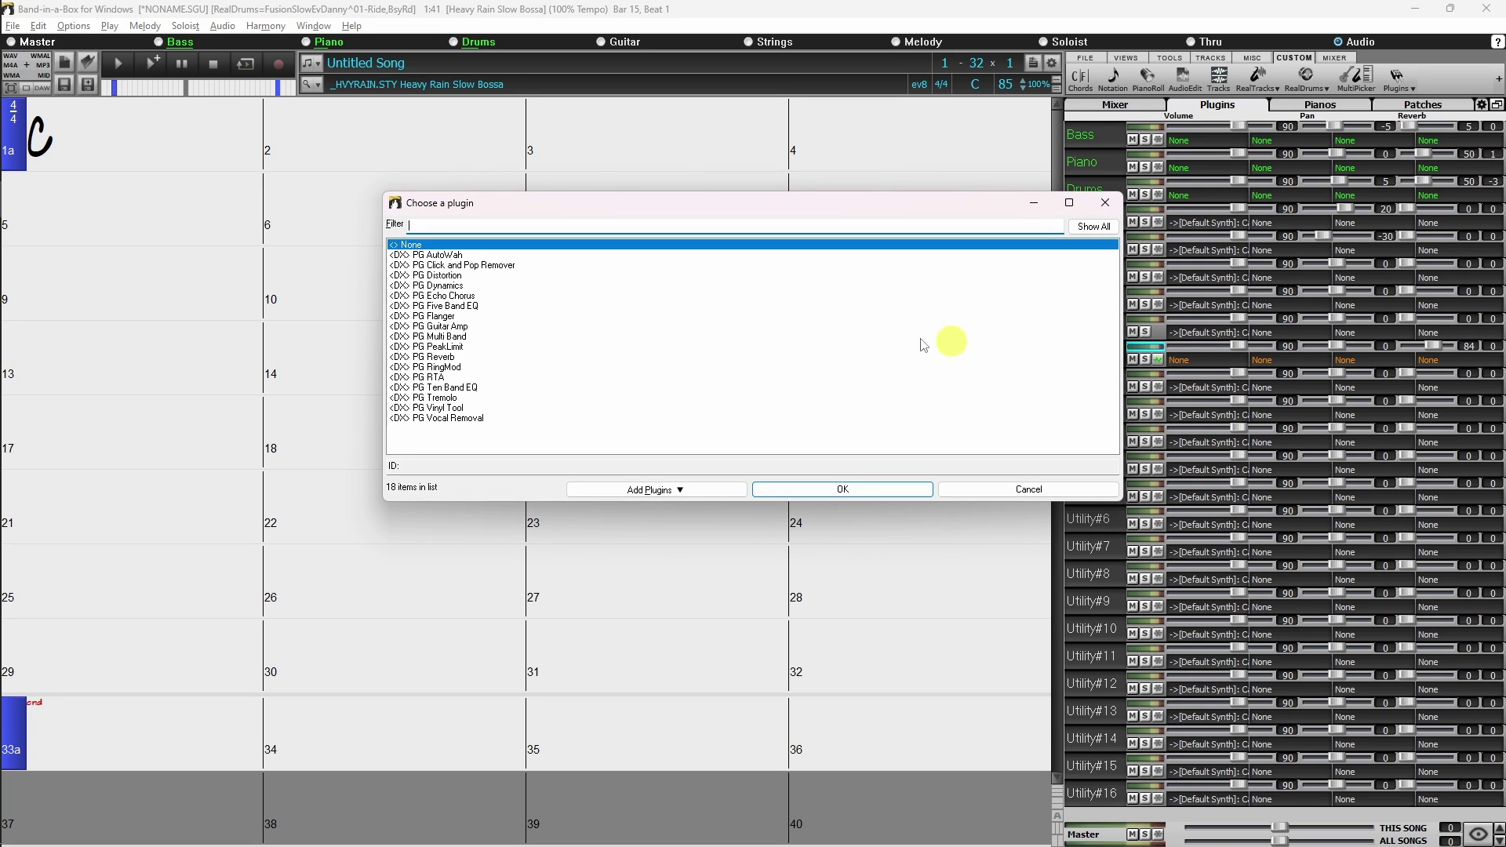
{"action": "double_click", "coordinate": [456, 276]}
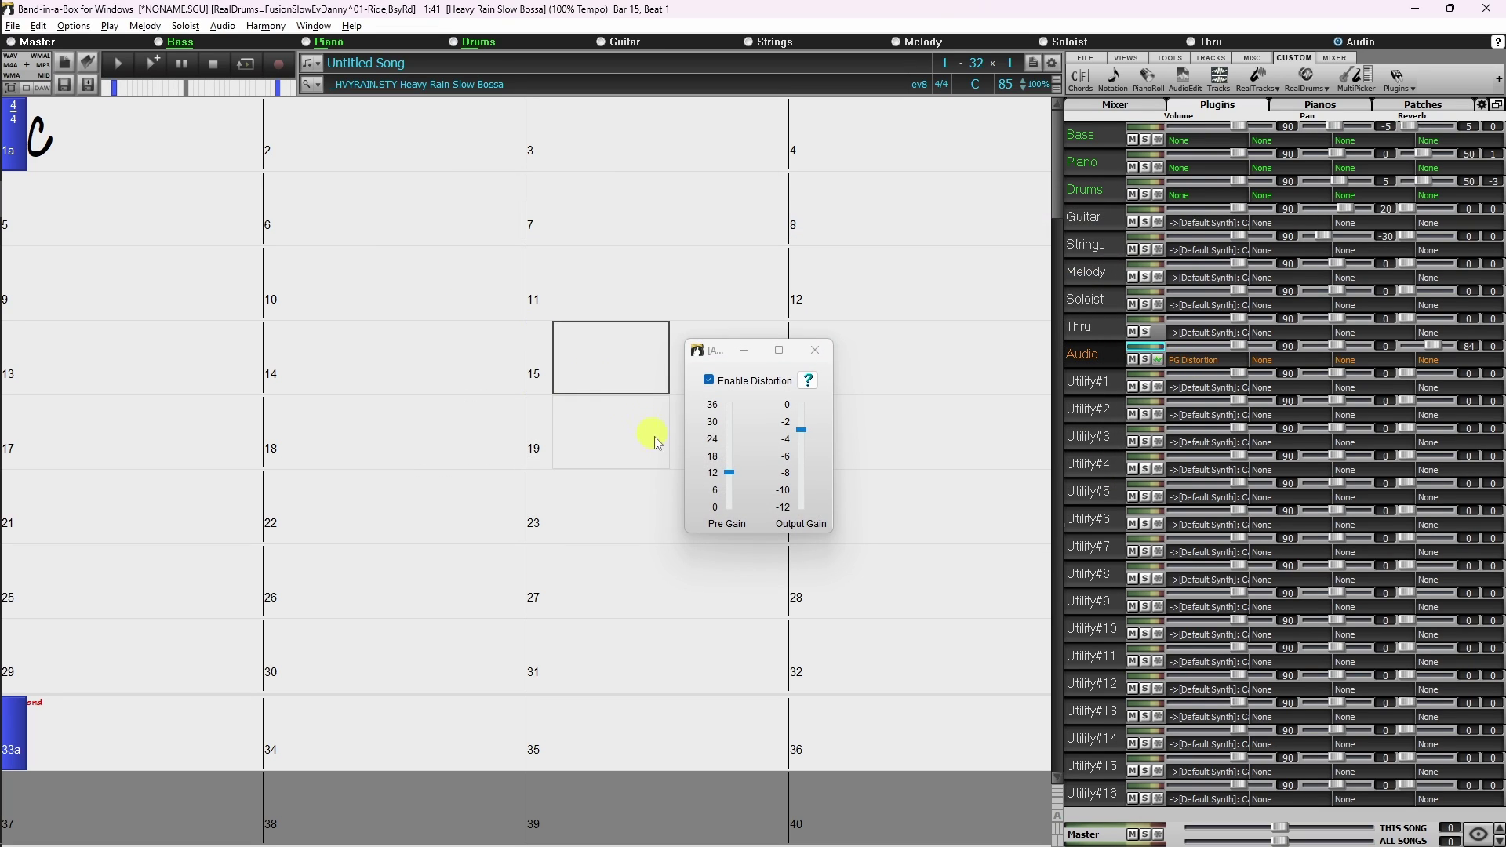
{"action": "left_click_drag", "start_coordinate": [730, 472], "coordinate": [740, 368]}
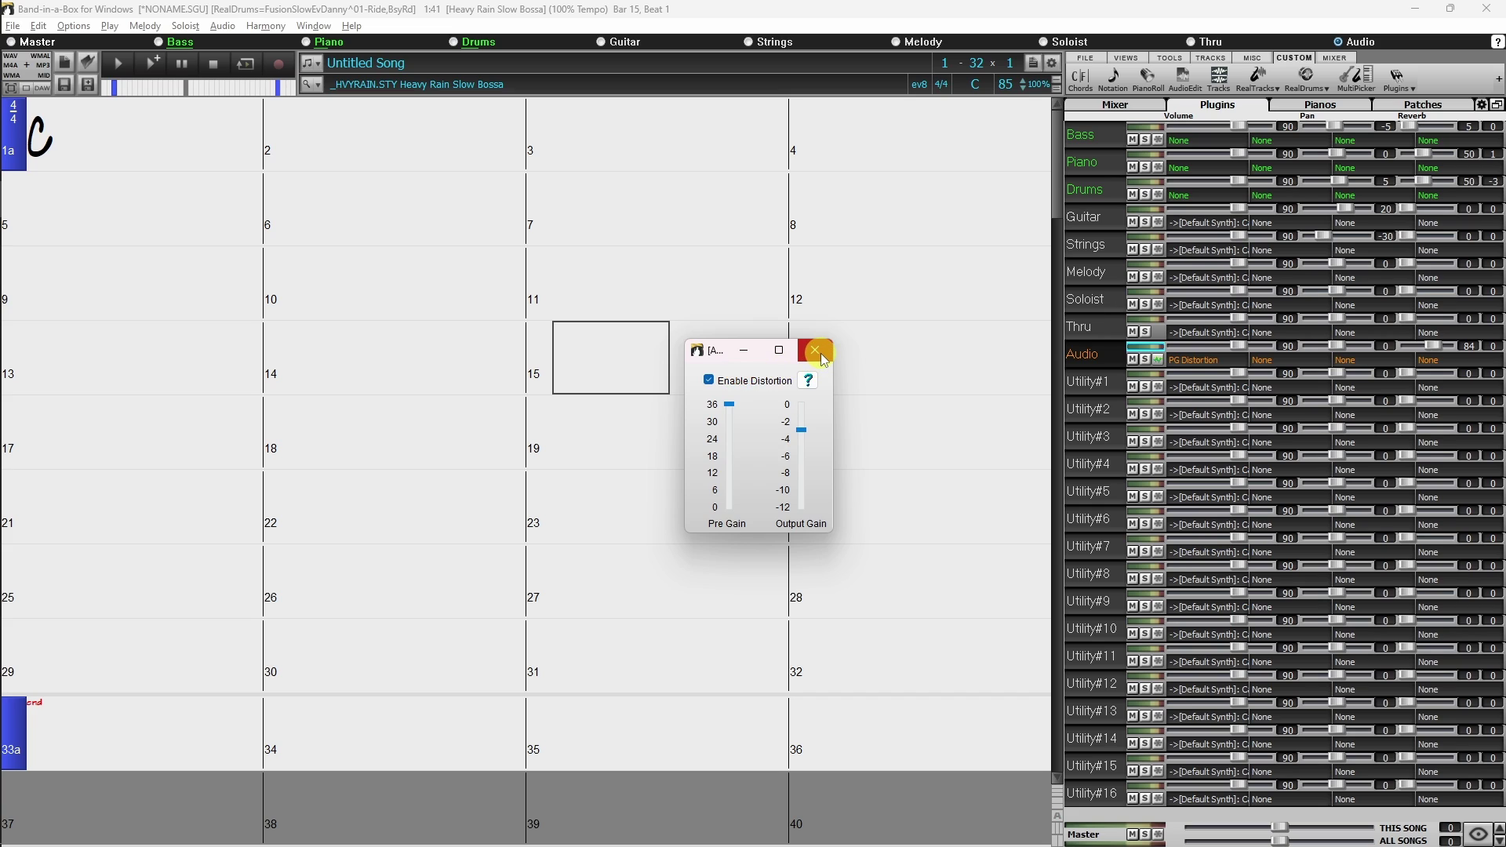
{"action": "left_click", "coordinate": [822, 360]}
{"action": "left_click", "coordinate": [1297, 360]}
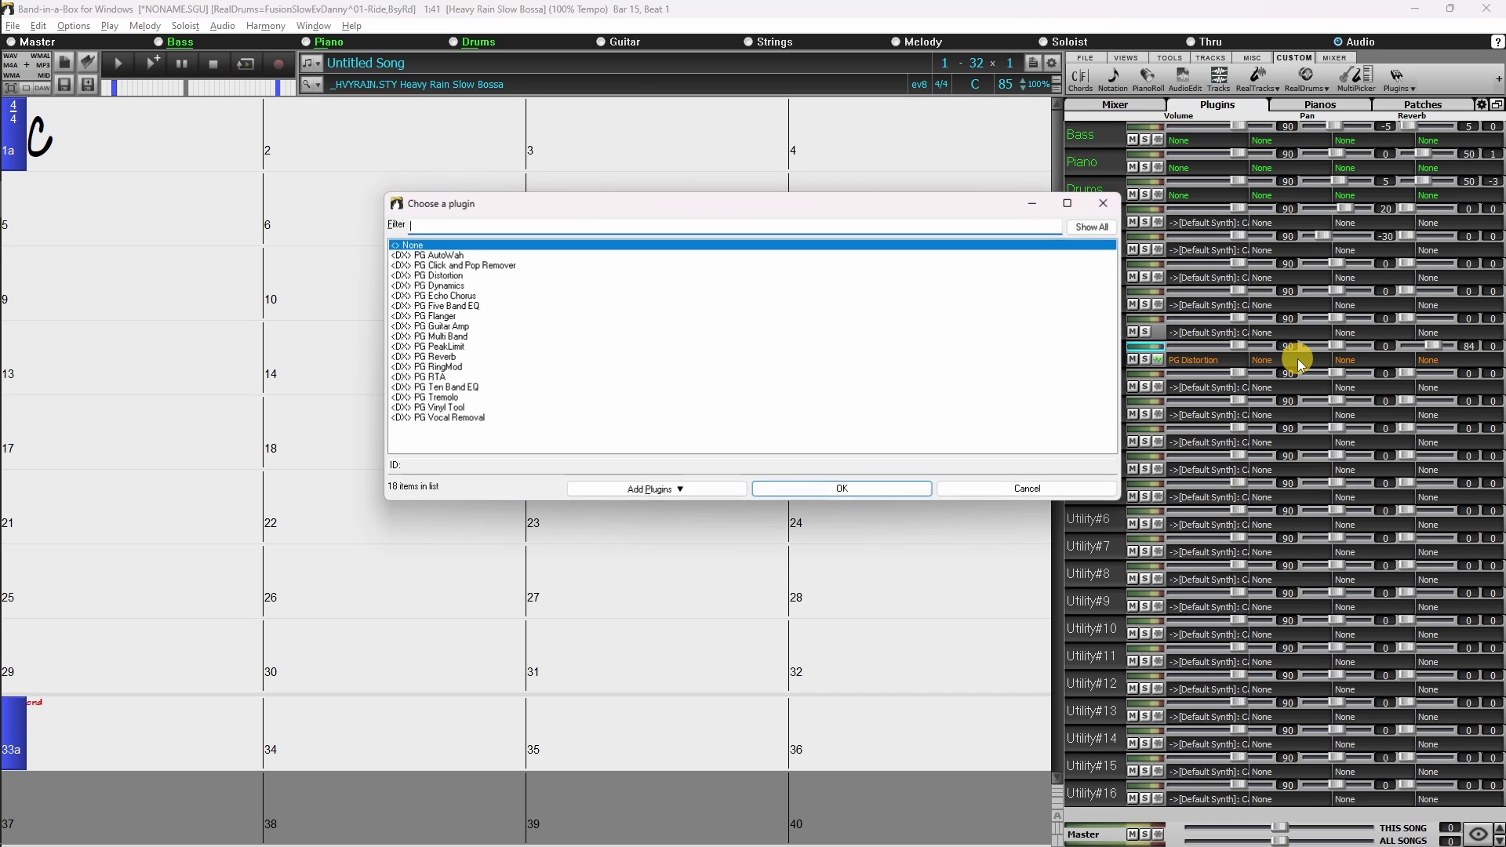
{"action": "double_click", "coordinate": [451, 397]}
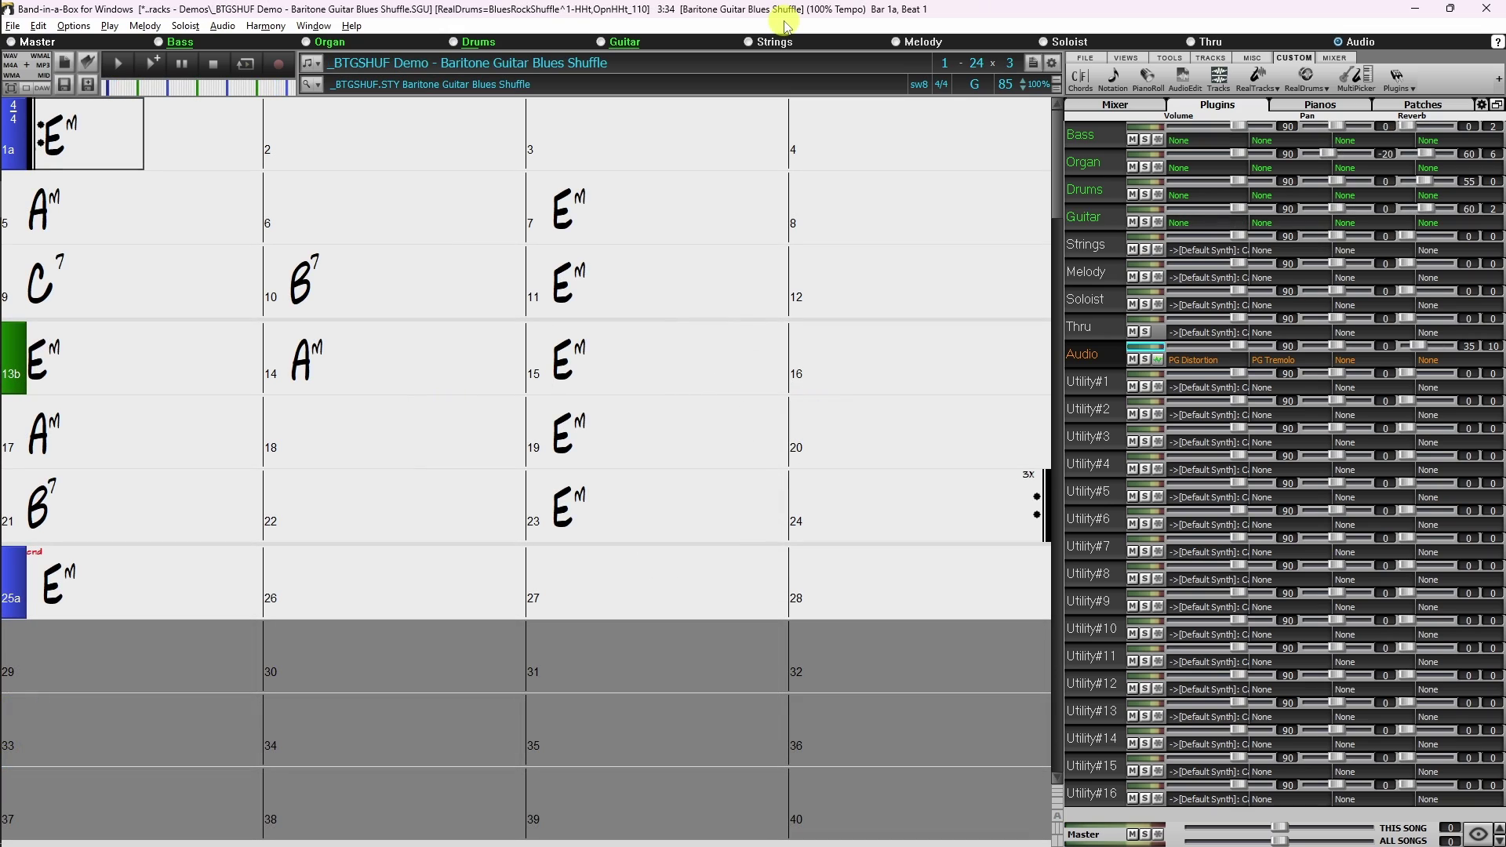
Start playback of the loaded demo song with F4.
{"action": "key", "text": "F4"}
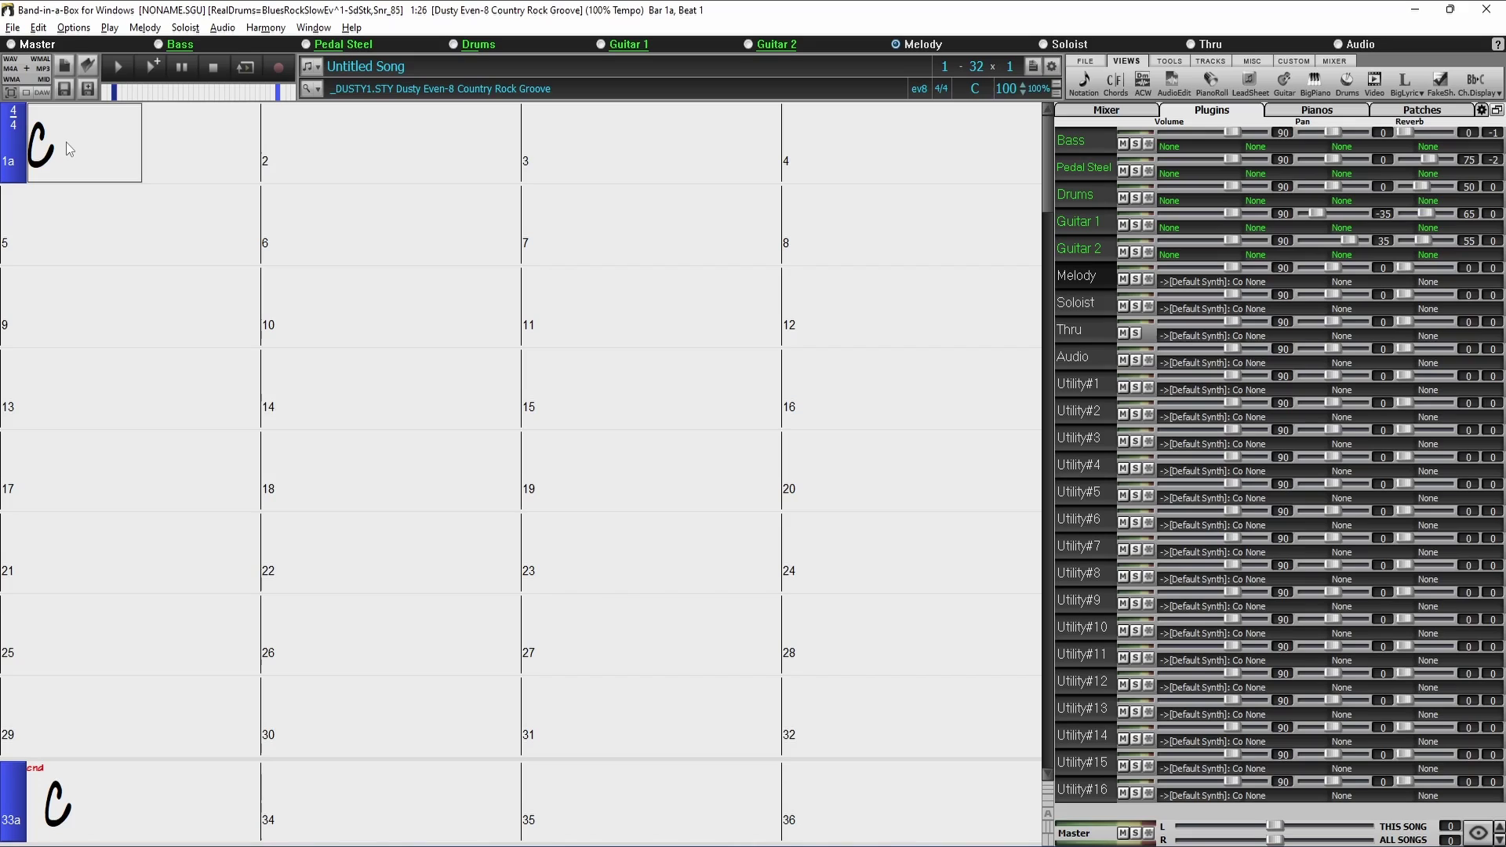
Open Preferences' Audio Settings and show the Audio Driver Type choices.
{"action": "left_click", "coordinate": [66, 143]}
{"action": "left_click", "coordinate": [73, 28]}
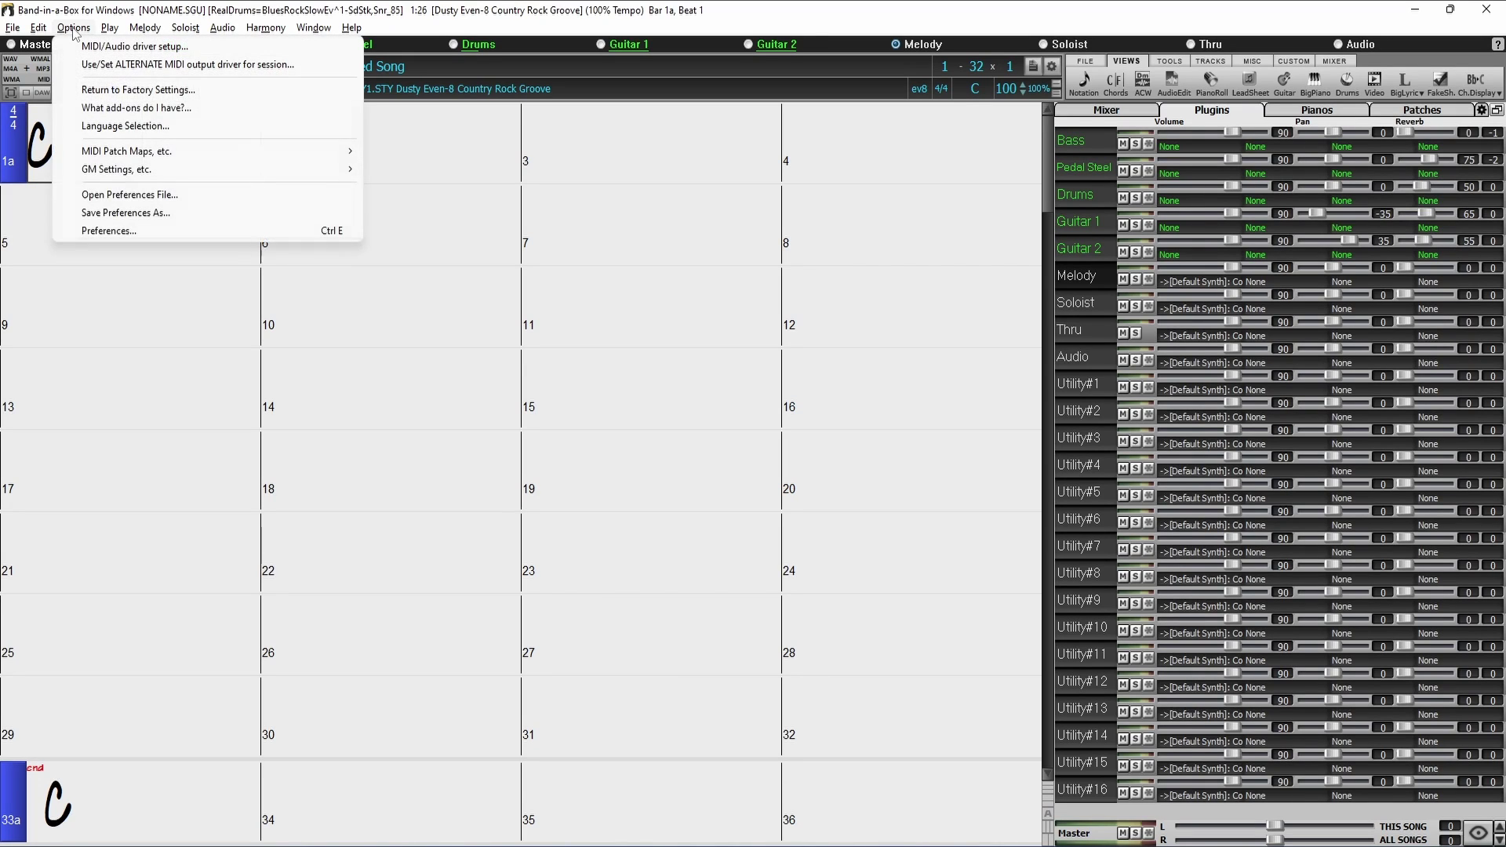
{"action": "left_click", "coordinate": [179, 232]}
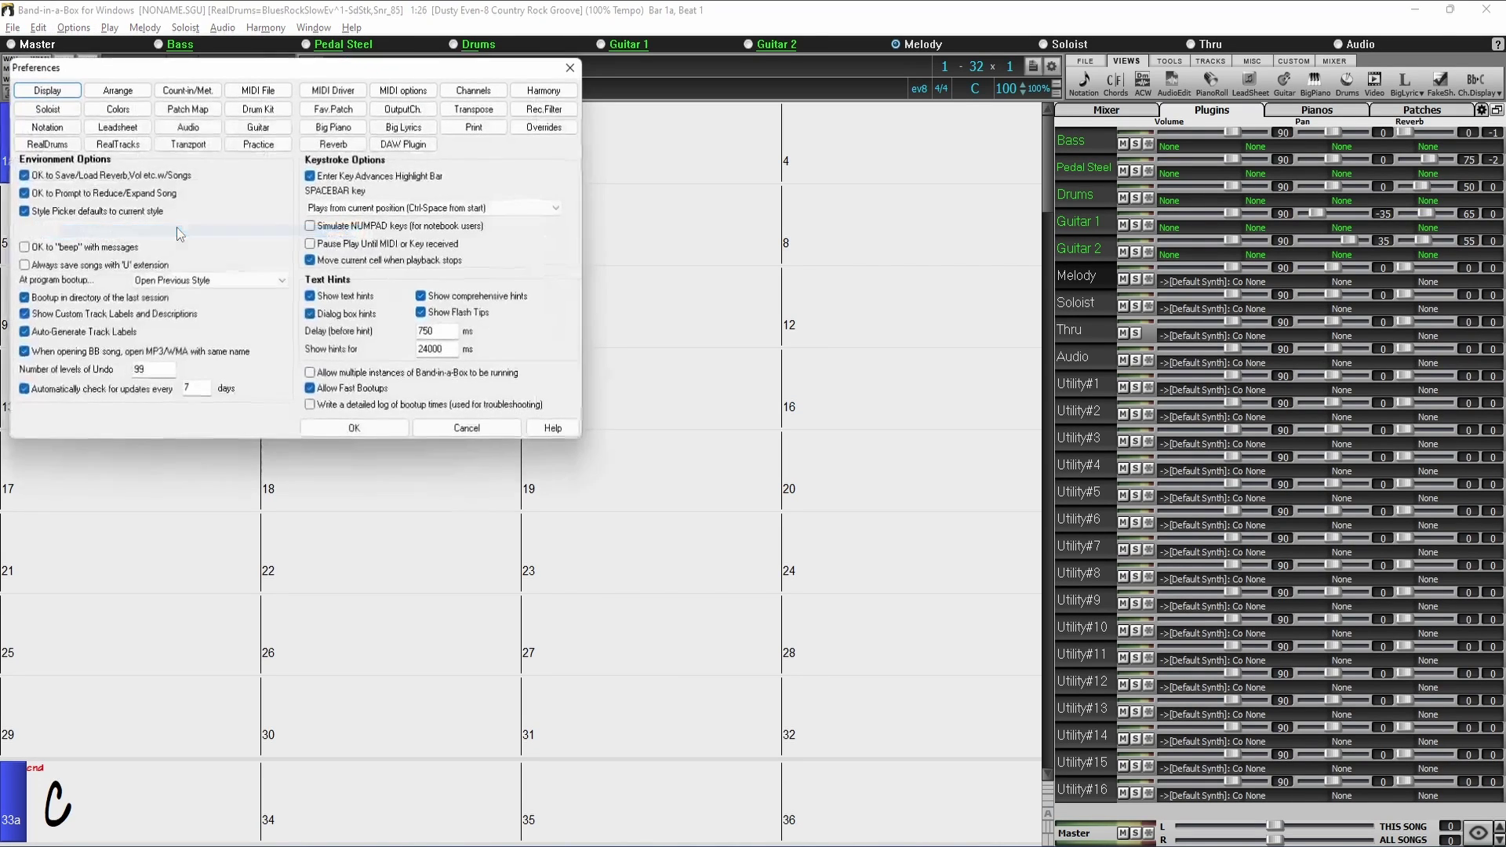
{"action": "left_click", "coordinate": [202, 131]}
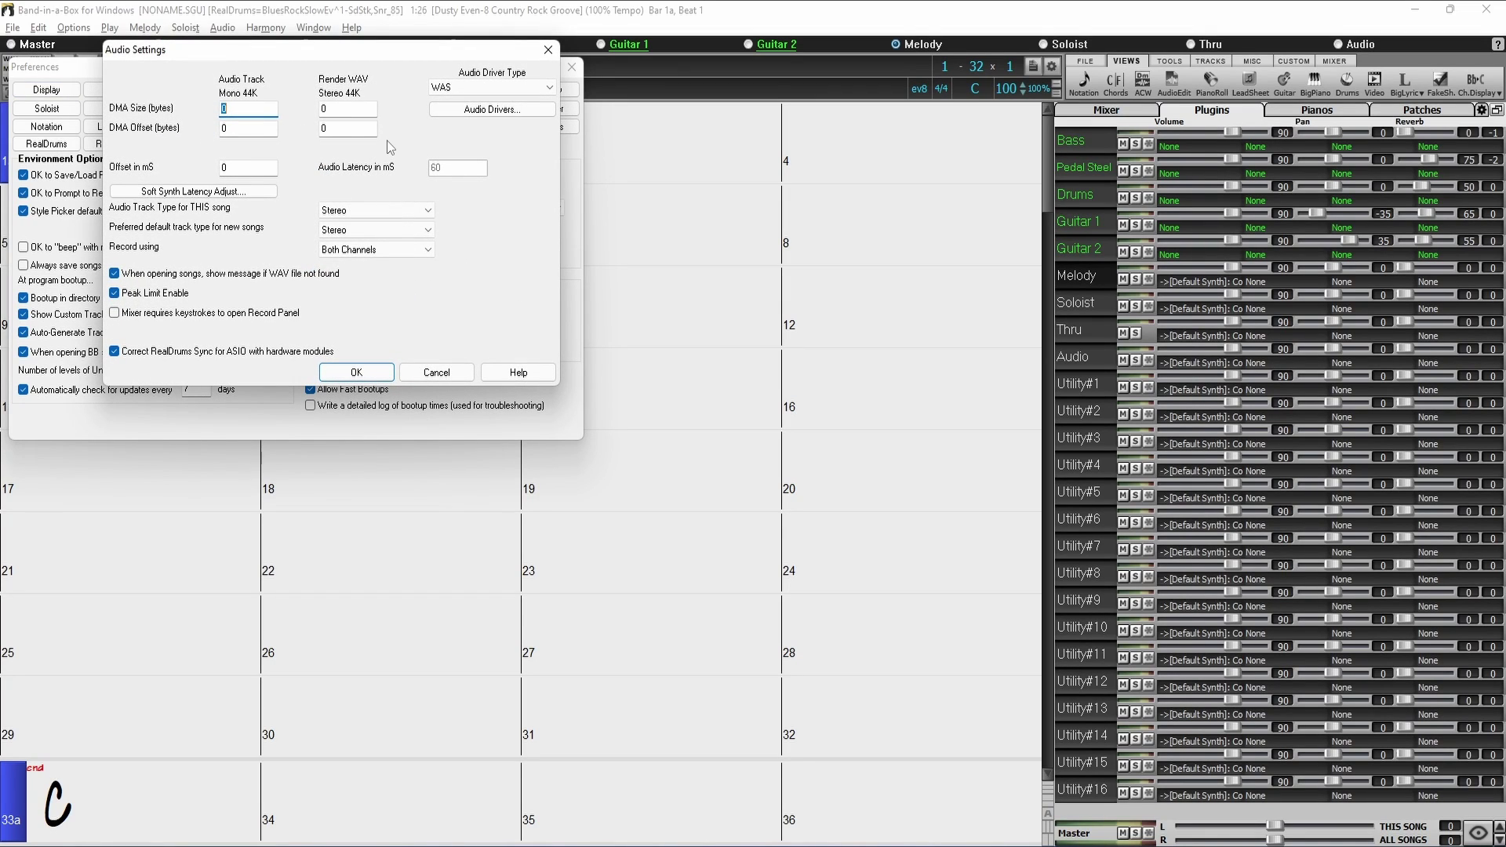
{"action": "left_click", "coordinate": [465, 87]}
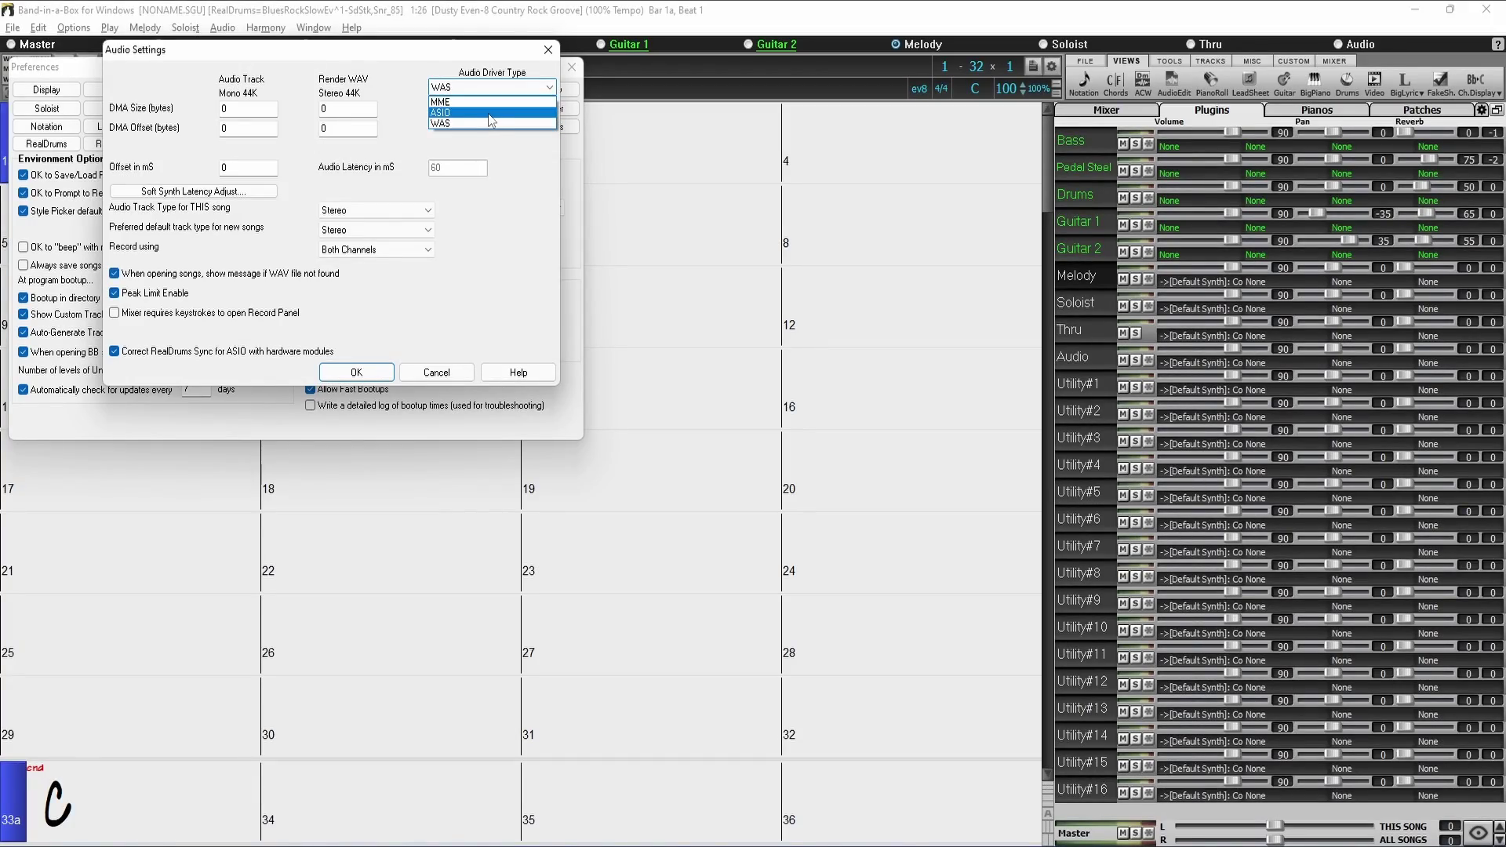
Choose ASIO as the audio driver type.
{"action": "left_click", "coordinate": [491, 113]}
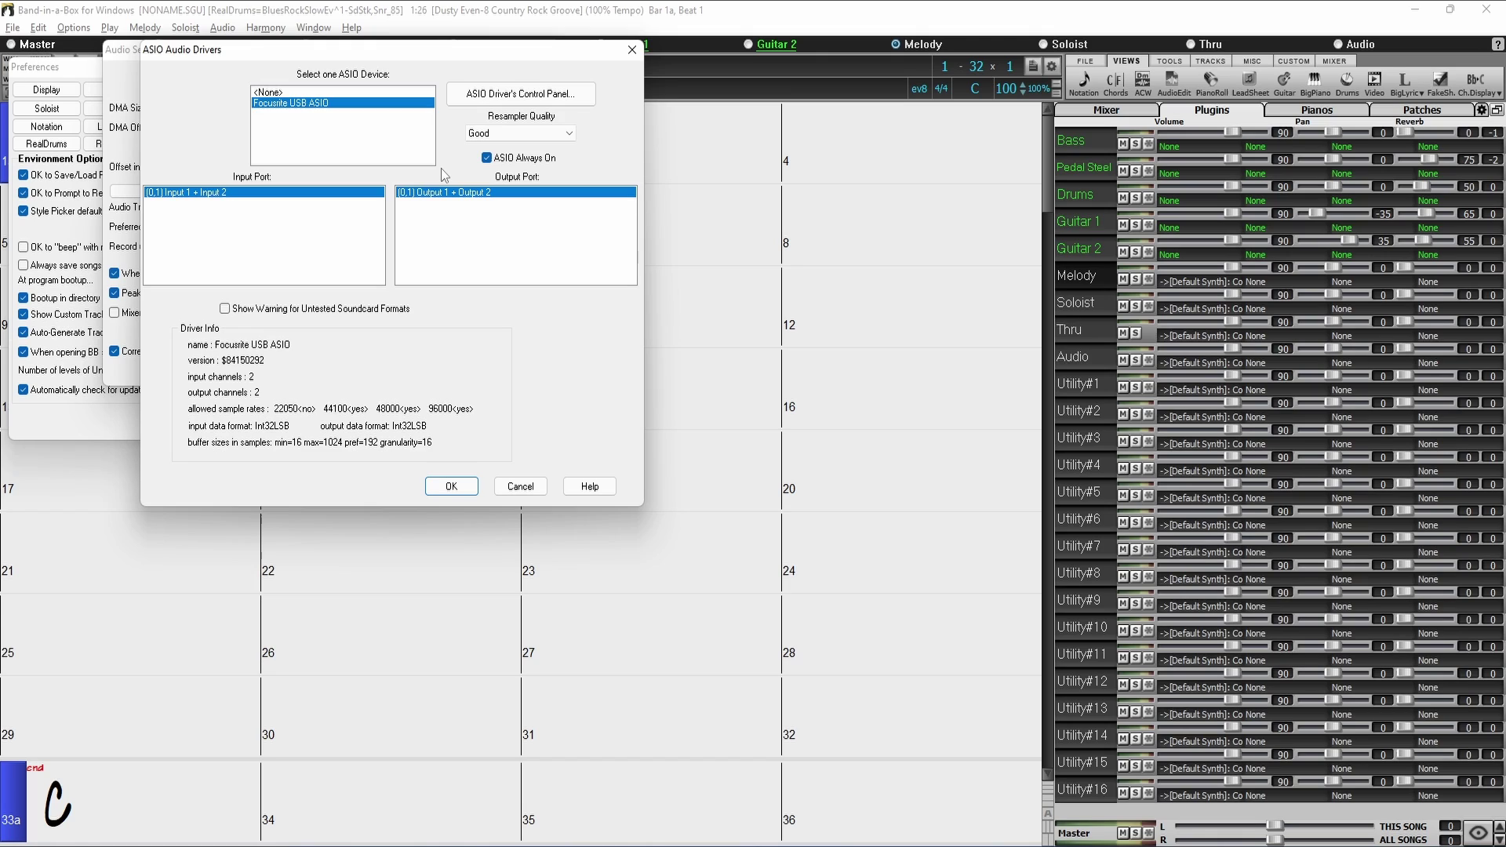
{"action": "left_click", "coordinate": [542, 95]}
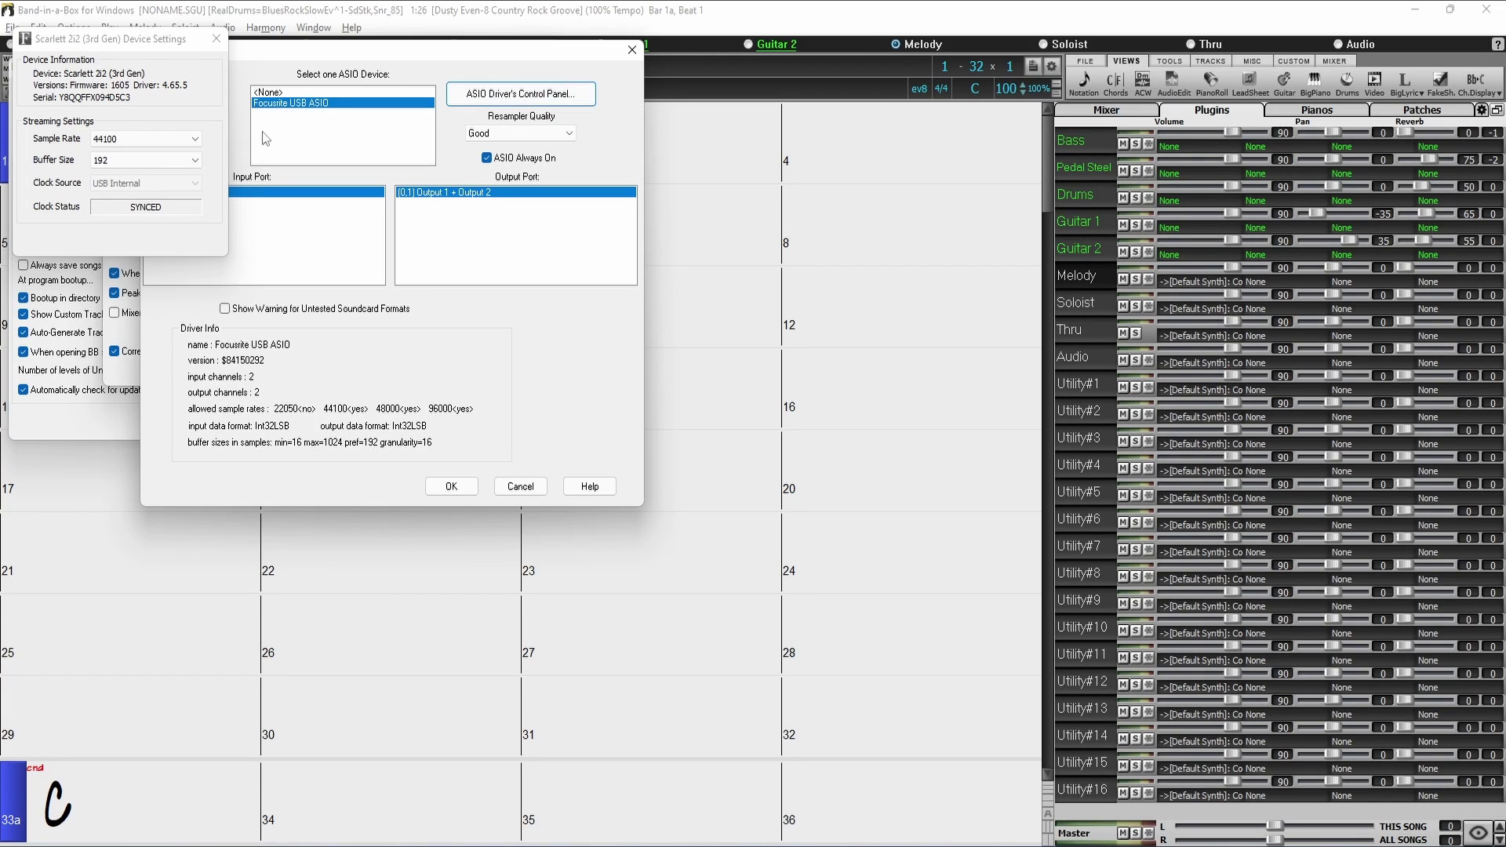
{"action": "left_click", "coordinate": [194, 163]}
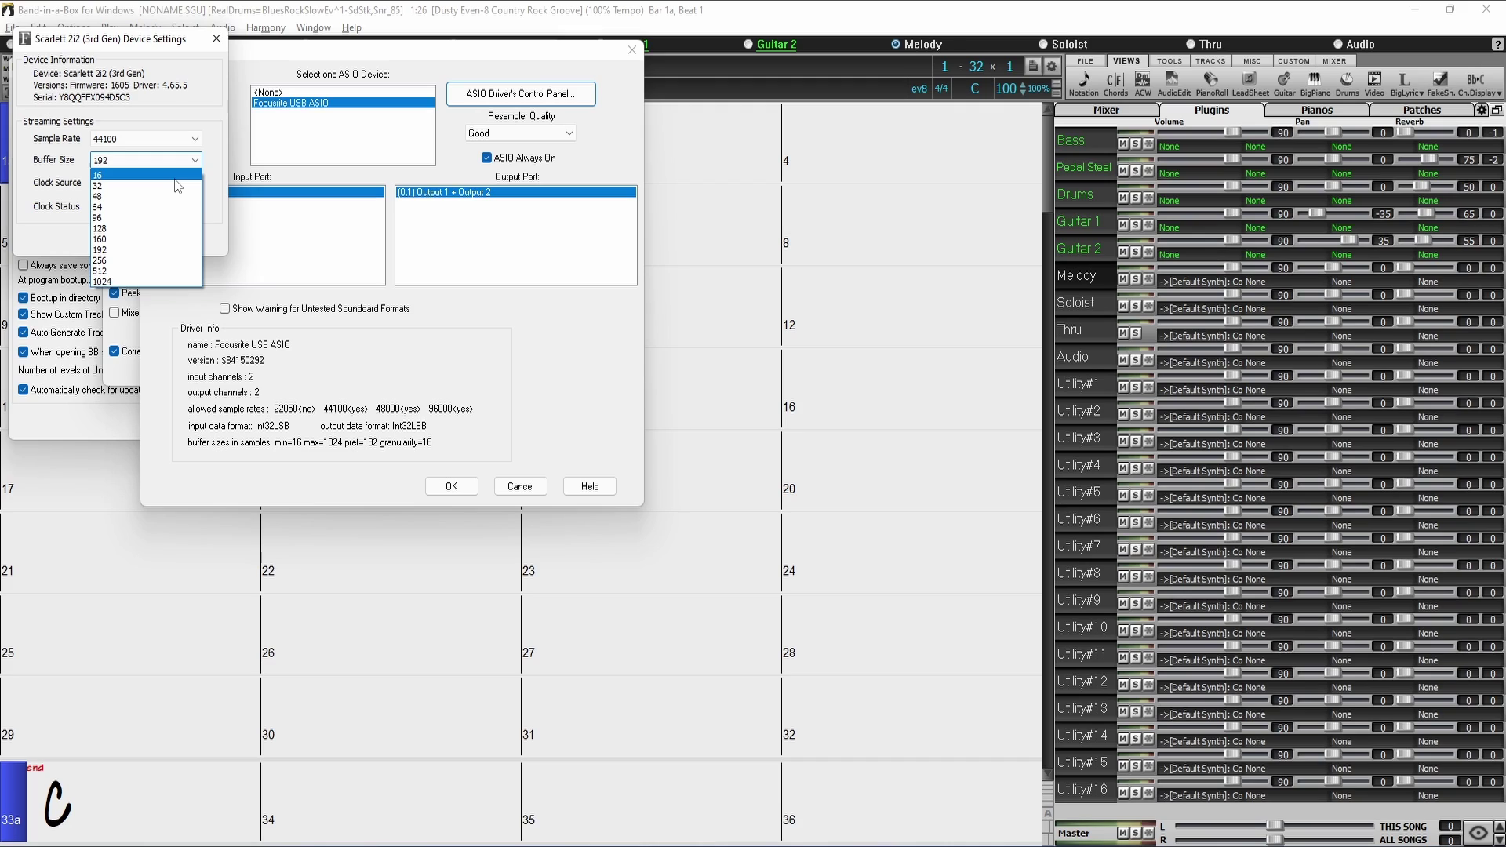
{"action": "left_click", "coordinate": [182, 160]}
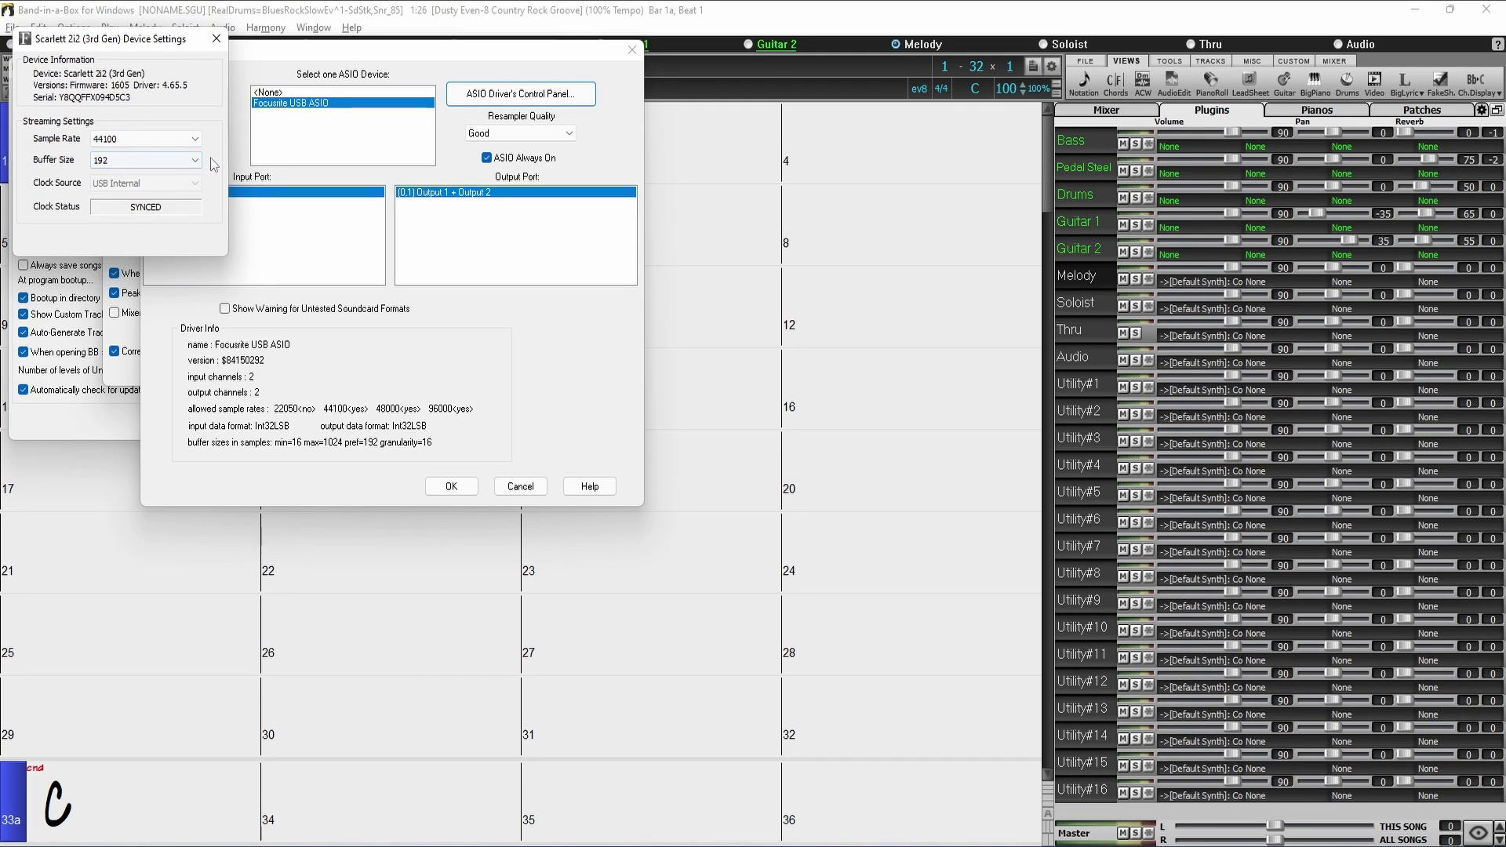
{"action": "left_click", "coordinate": [215, 41]}
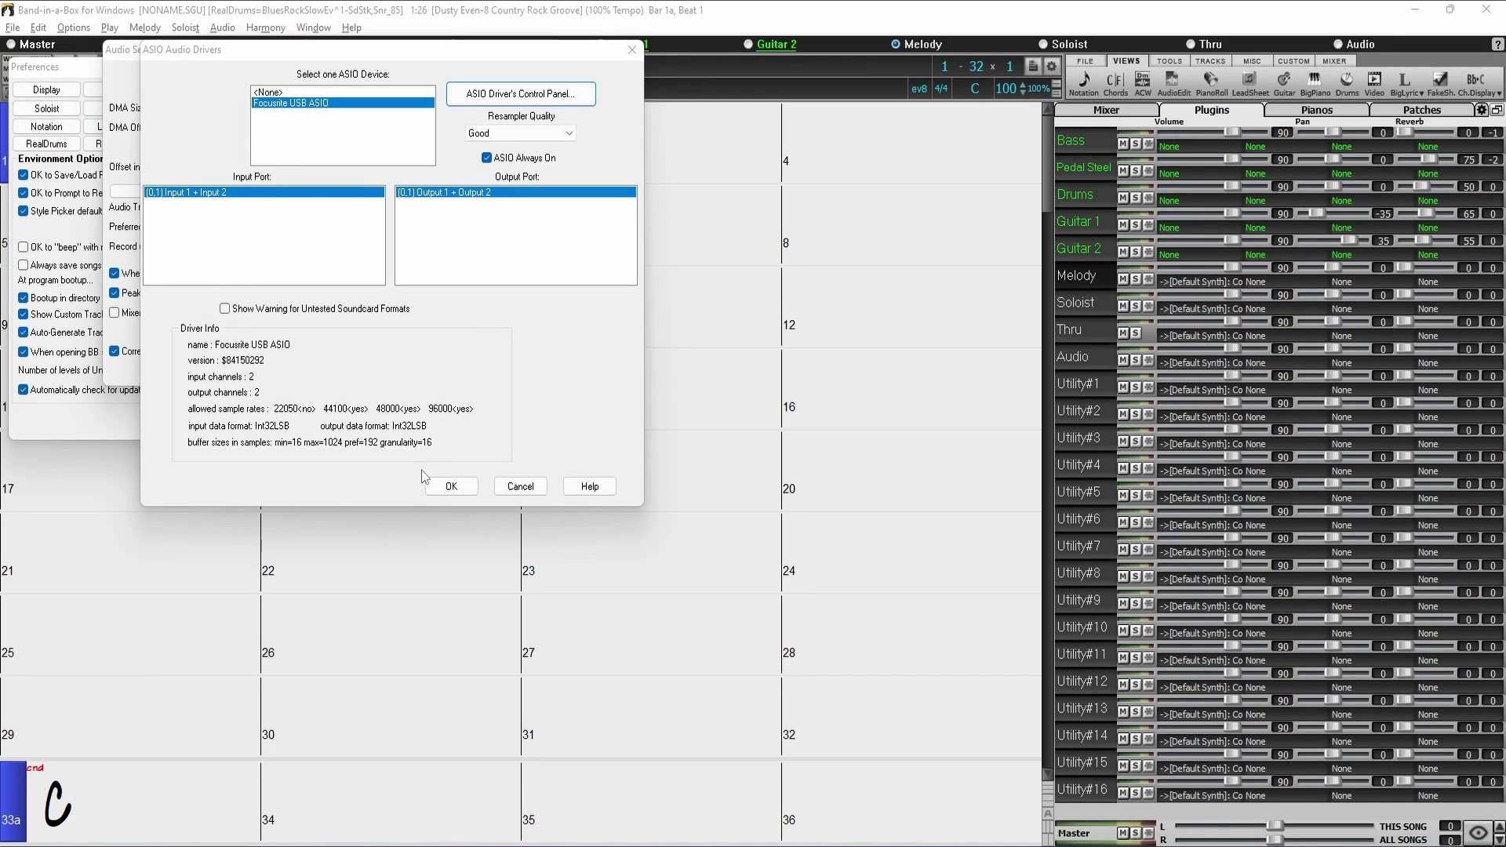
Accept the ASIO driver and audio settings, close Preferences, and start playing the song.
{"action": "left_click", "coordinate": [452, 486]}
{"action": "left_click", "coordinate": [365, 417]}
{"action": "left_click", "coordinate": [364, 421]}
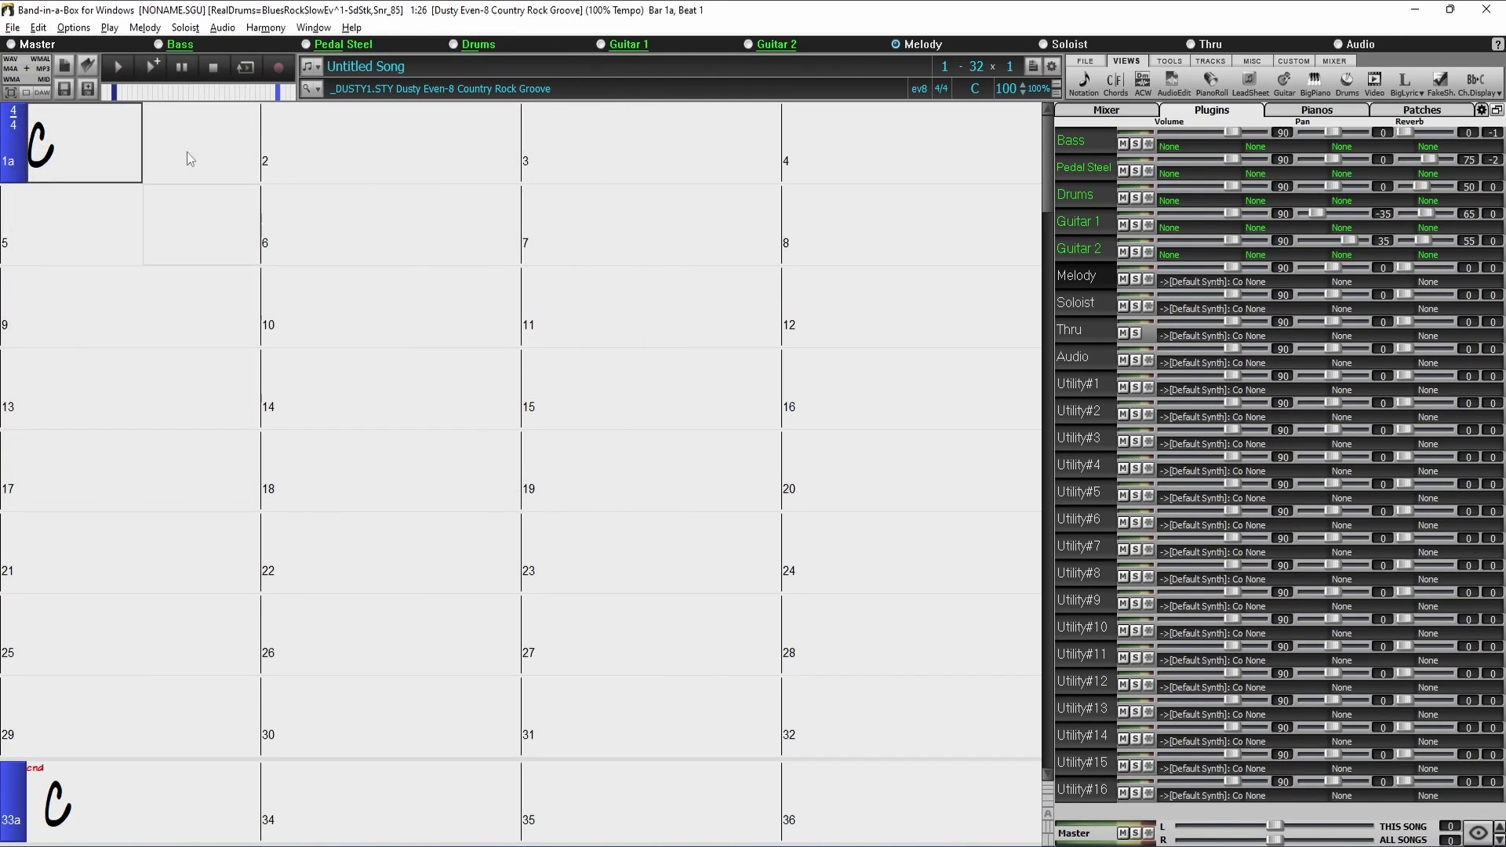
{"action": "left_click", "coordinate": [117, 73]}
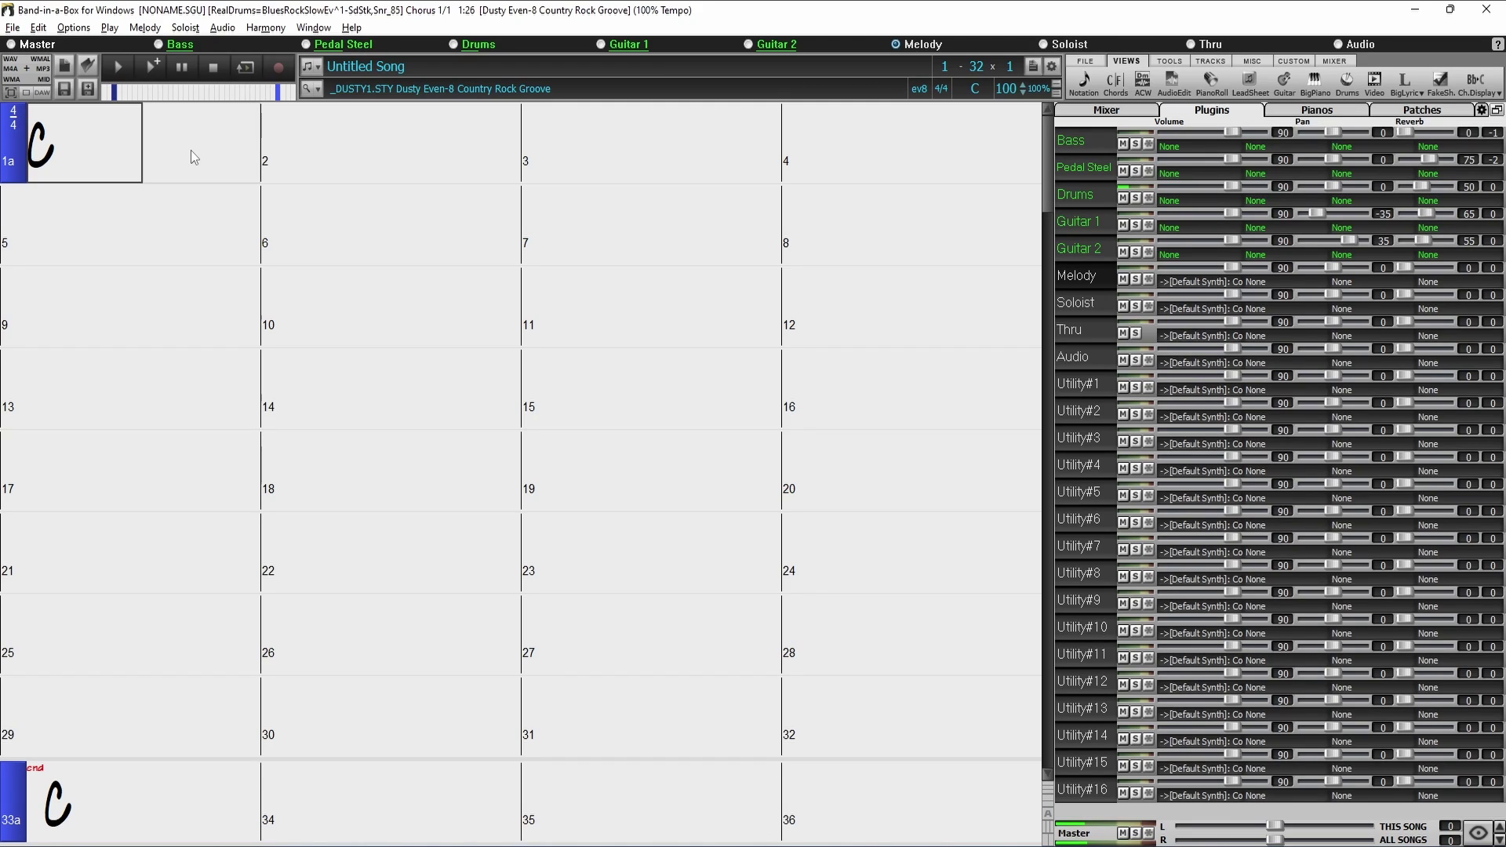